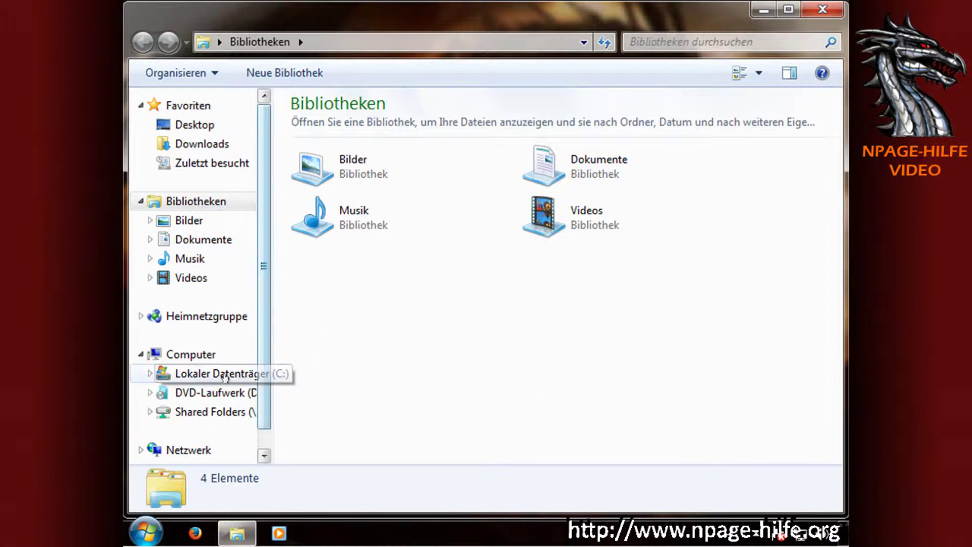
Open C:\xampp on the local drive and launch xampp-control.exe.
left_click(213, 374)
double_click(342, 223)
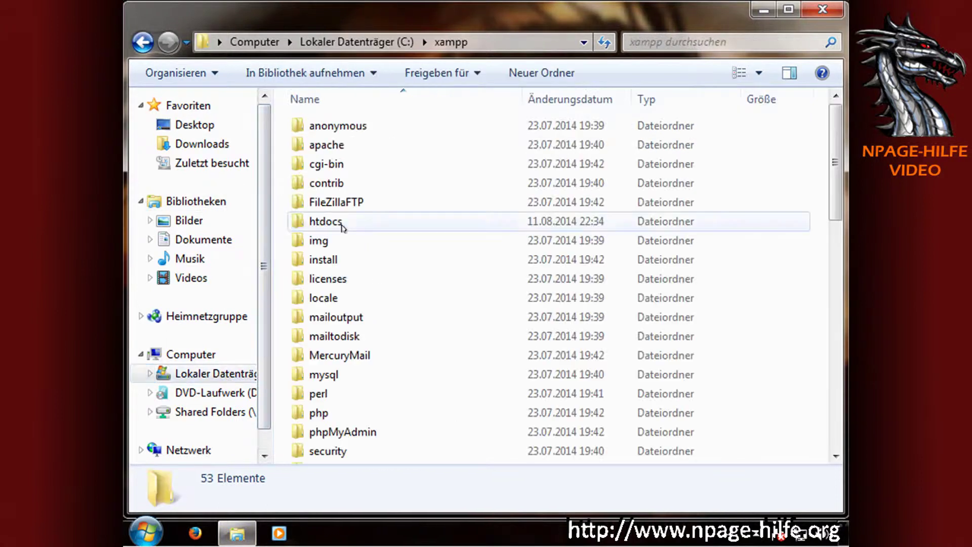
scroll(371, 324, "down", 5)
scroll(371, 335, "down", 7)
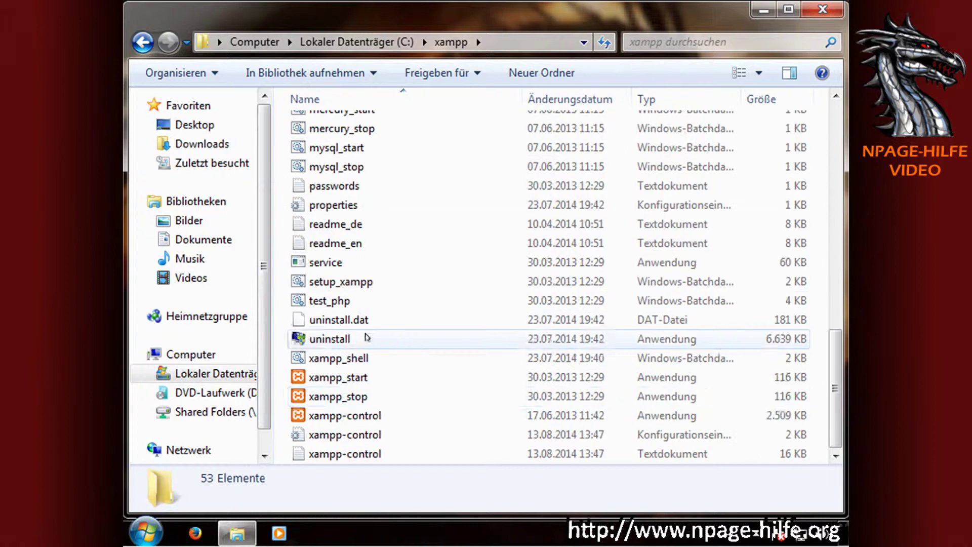
left_click(365, 417)
double_click(365, 416)
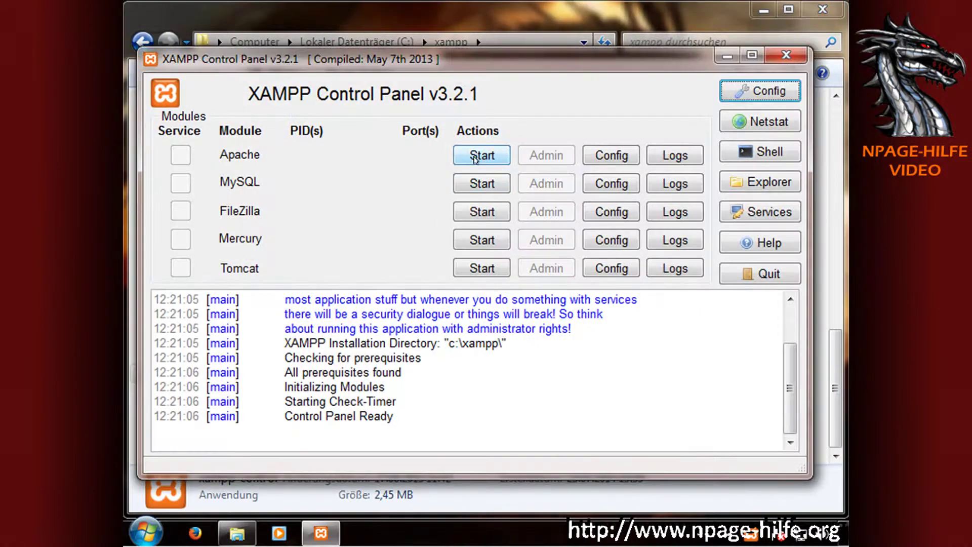
Start the Apache and MySQL servers, close the control panel, and minimize Explorer.
left_click(475, 157)
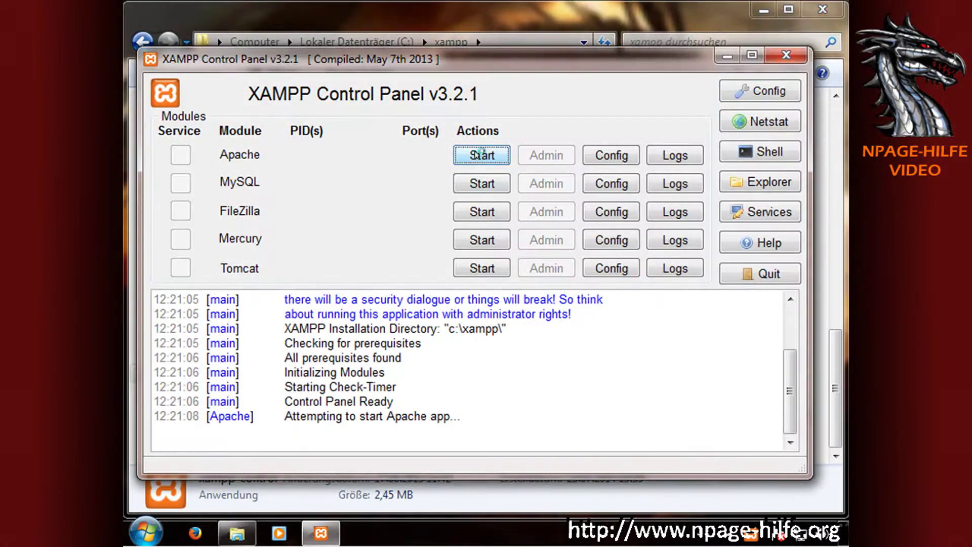
left_click(486, 182)
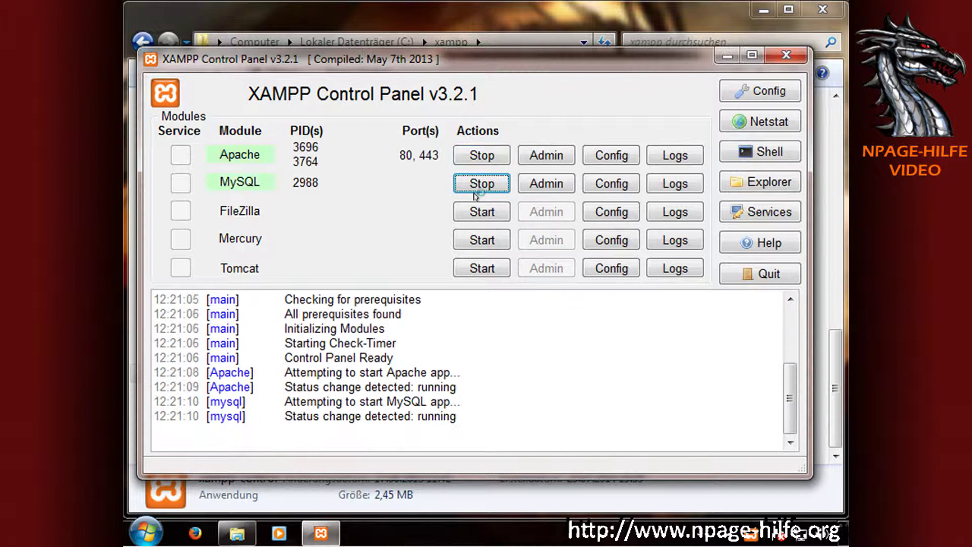
left_click(786, 54)
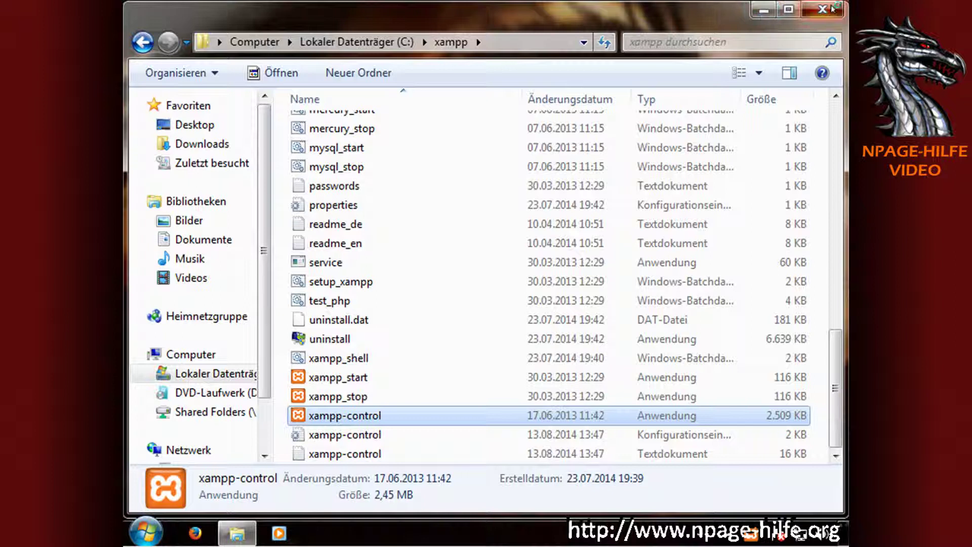
left_click(763, 9)
Open Firefox and search Google for 'phpBB deutsch download'.
left_click(196, 535)
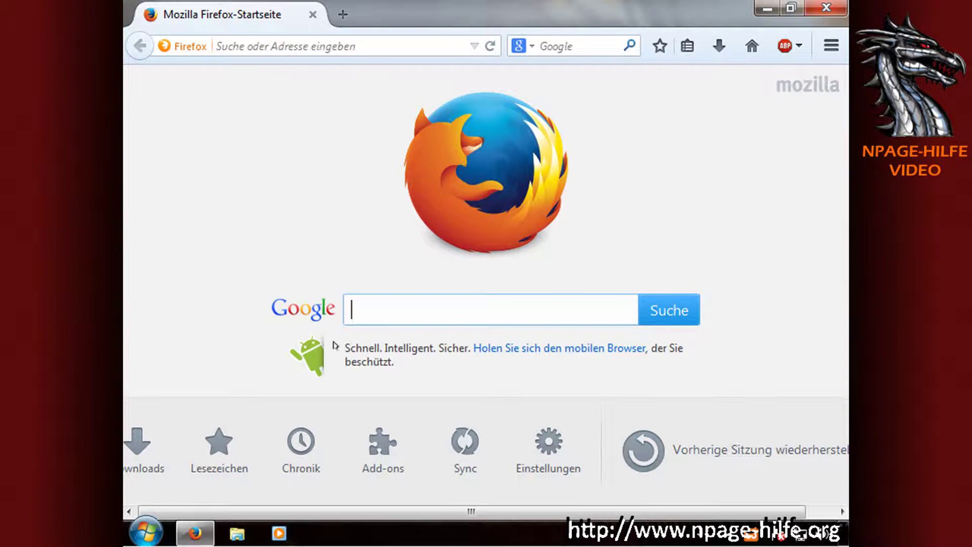
type("phpBB deutsch")
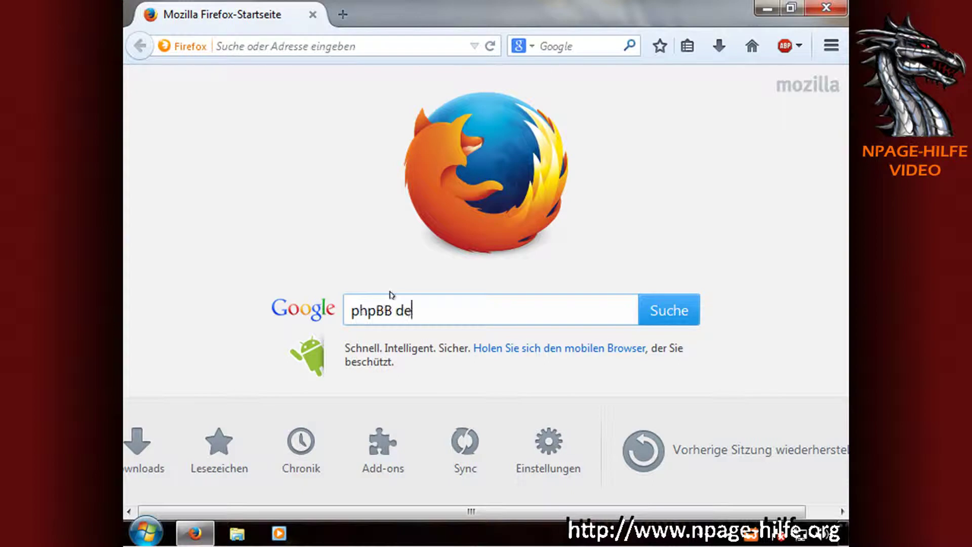
type(" download")
key("Return")
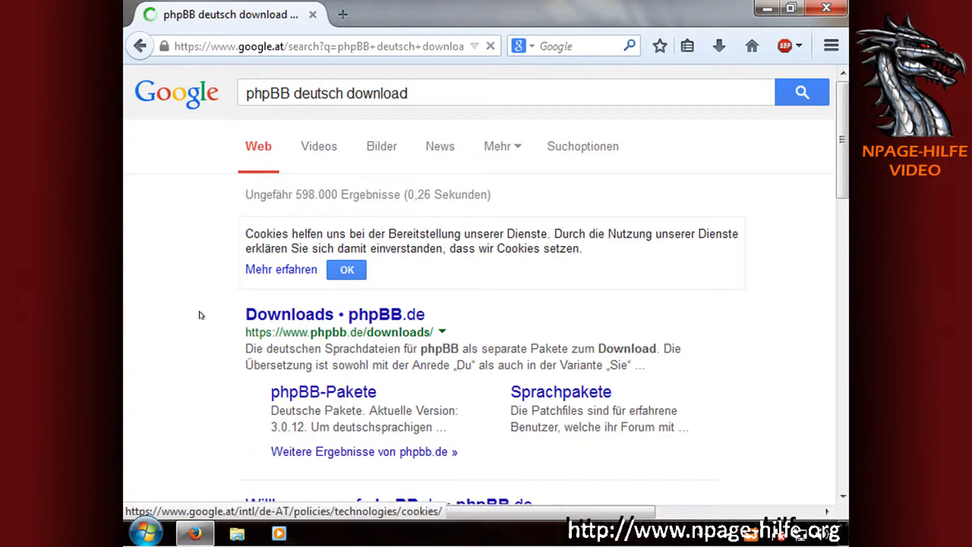
scroll(278, 238, "down", 3)
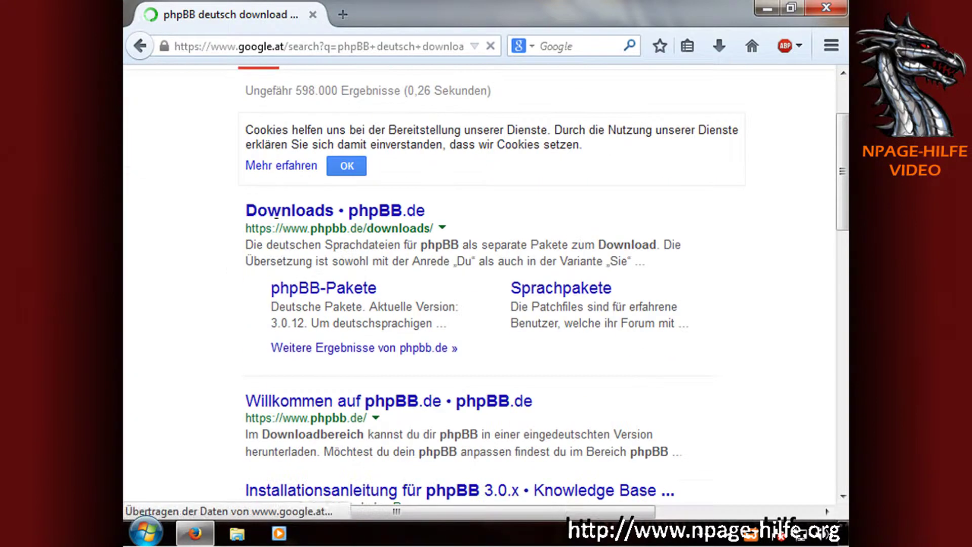
Open the phpBB.de Downloads page and go to the Deutsches phpBB 3.0.12 download.
left_click(324, 212)
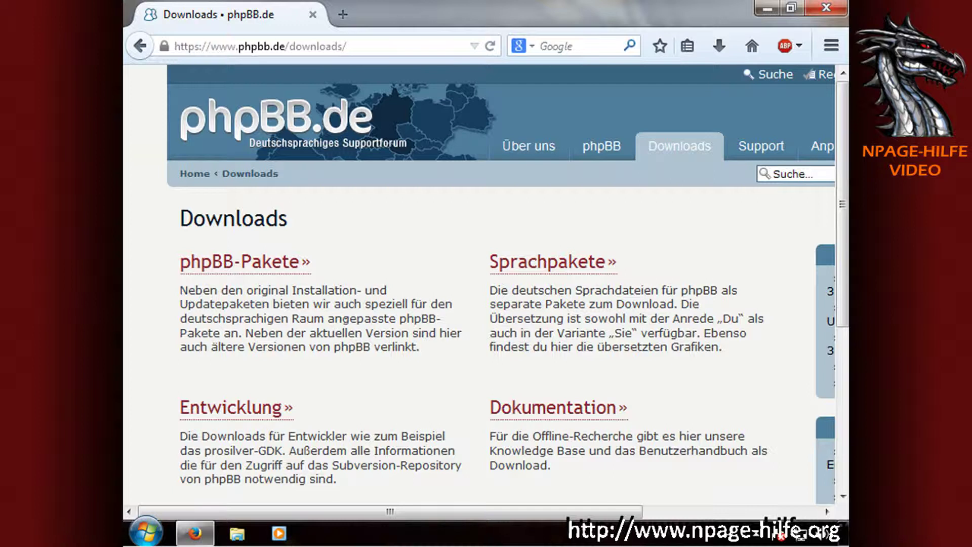
scroll(362, 311, "down", 3)
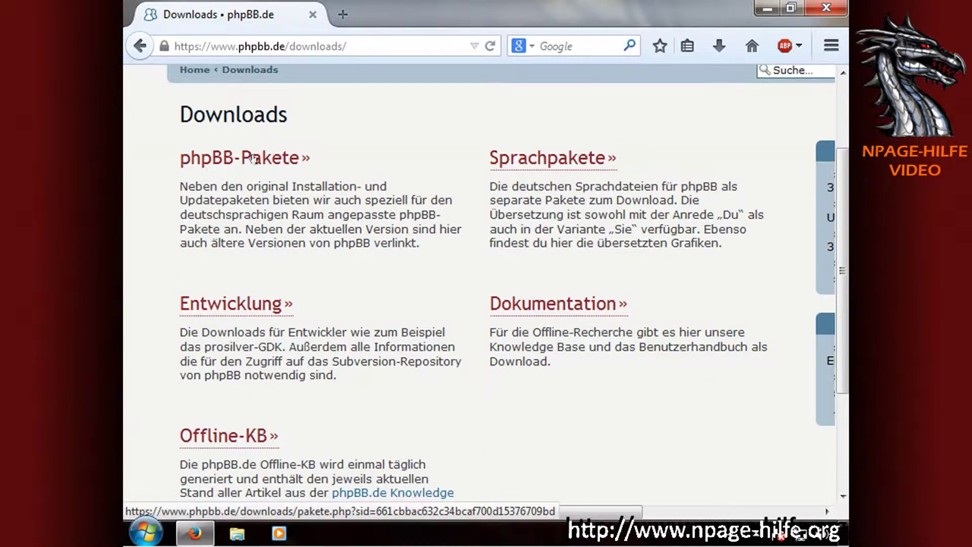
scroll(371, 301, "down", 3)
scroll(371, 301, "down", 2)
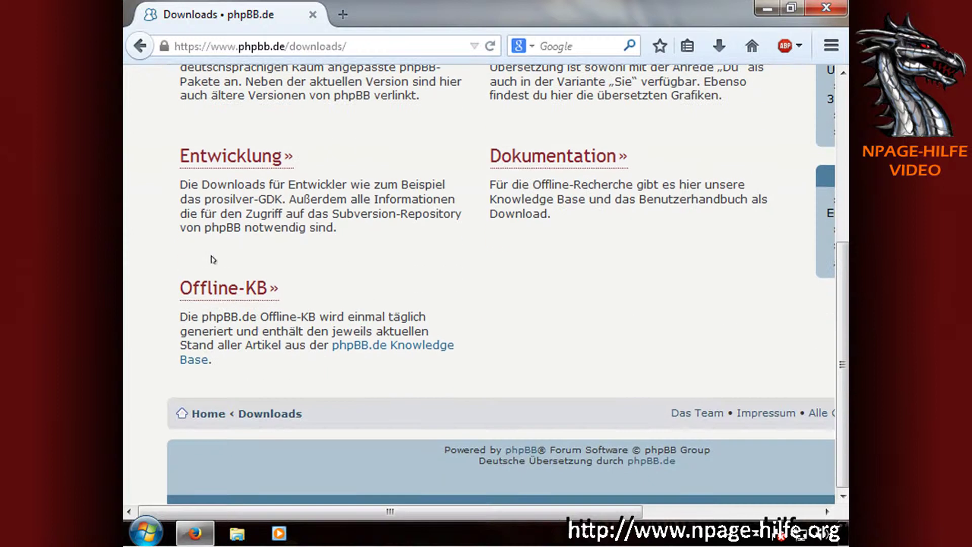
scroll(667, 286, "up", 7)
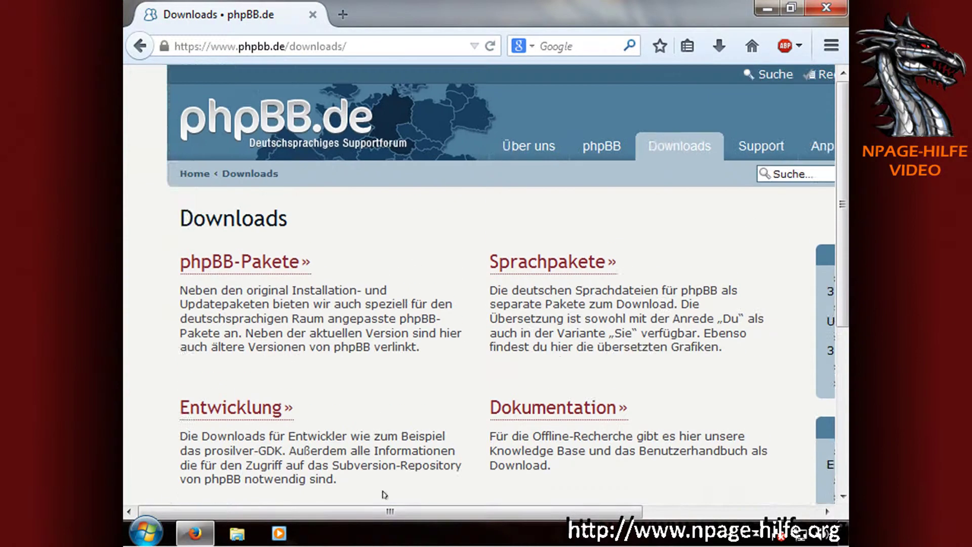
left_click_drag(404, 511, 579, 510)
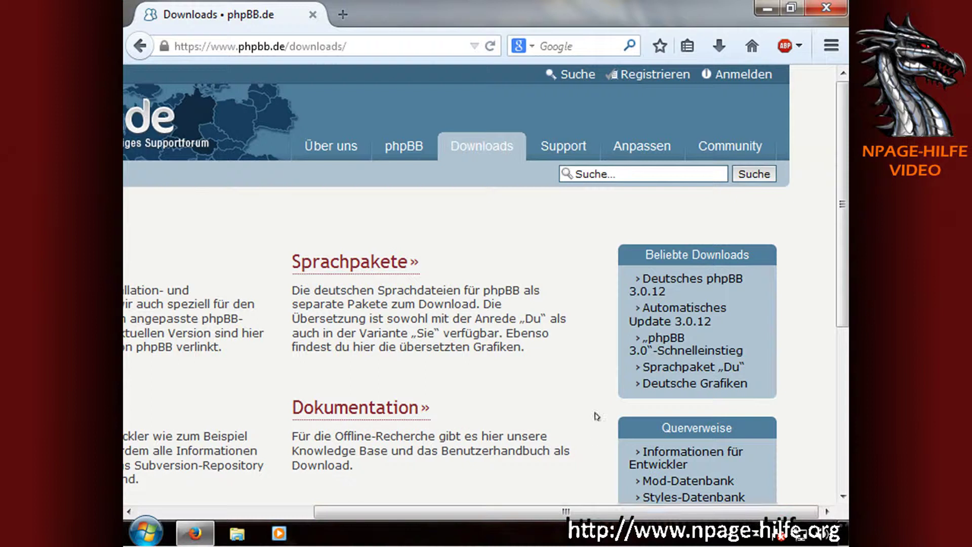
scroll(598, 413, "down", 3)
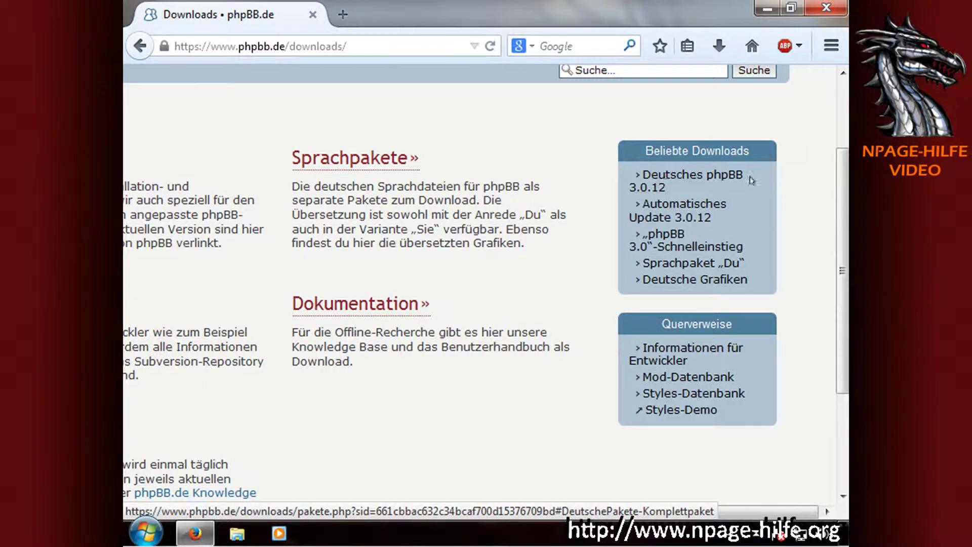
left_click(661, 175)
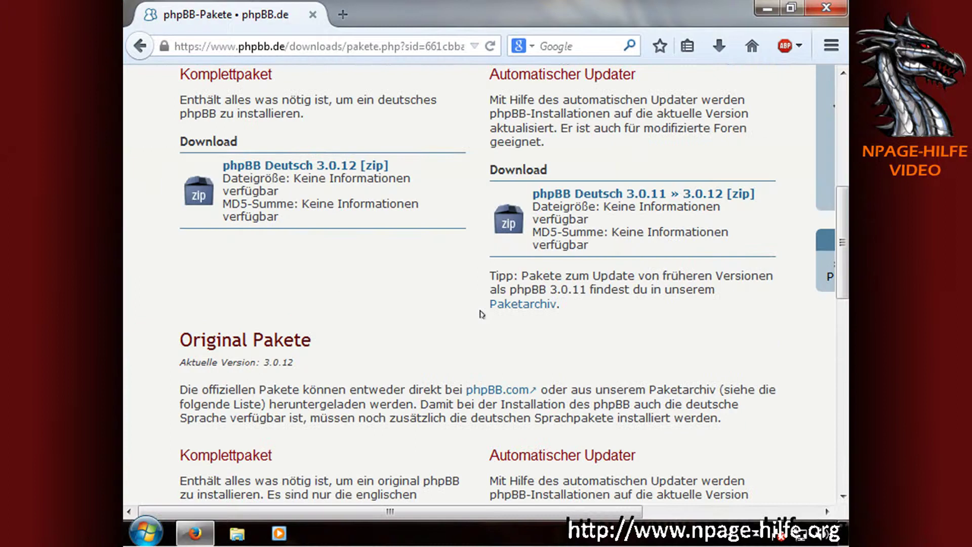
Download the phpBB Deutsch 3.0.12 zip package and open a new blank tab.
scroll(364, 281, "up", 2)
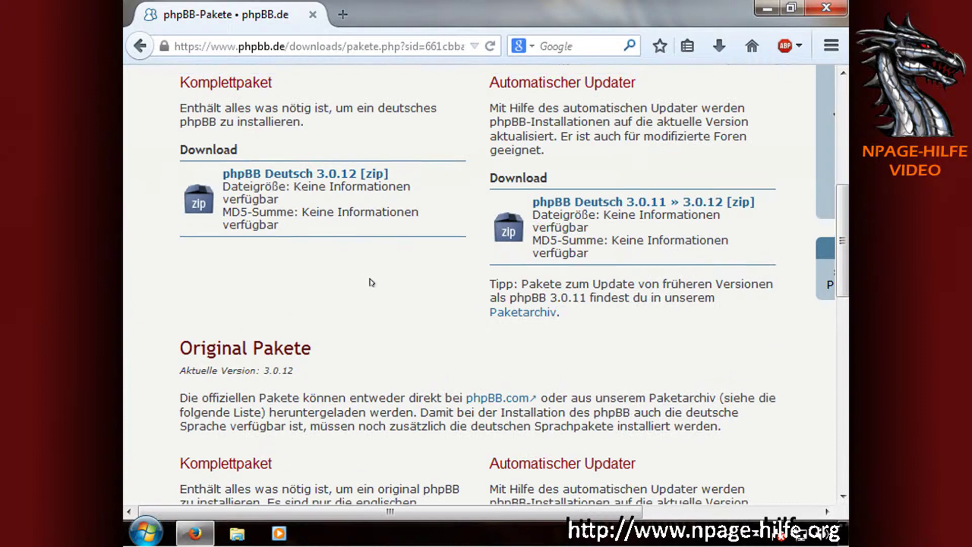
left_click(325, 271)
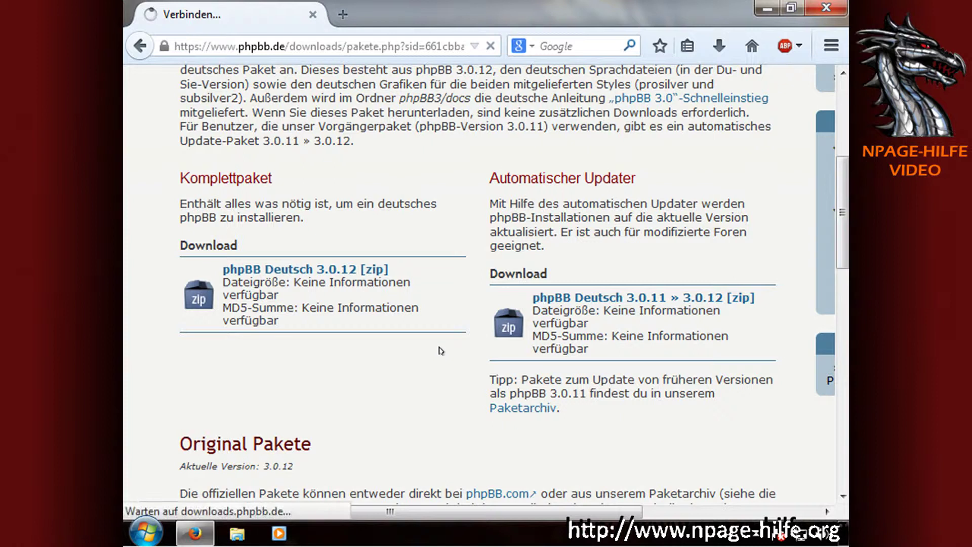
left_click(722, 358)
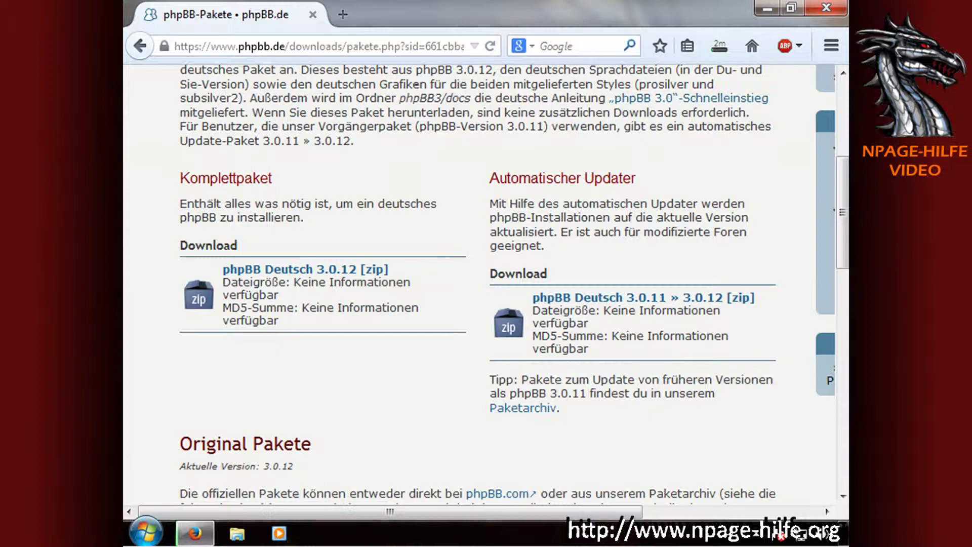
left_click(342, 14)
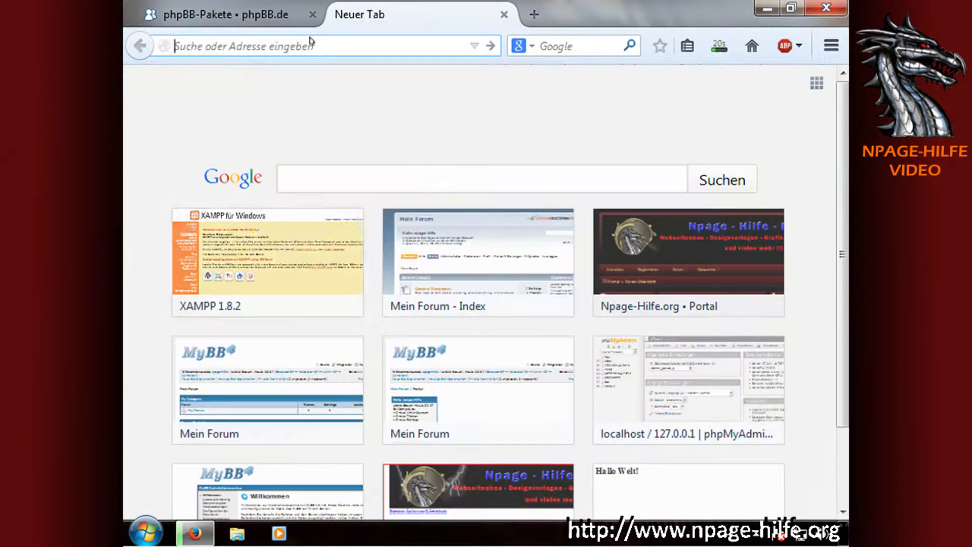
Create a database named phpBB in phpMyAdmin, then show Firefox's recent downloads list.
left_click(255, 260)
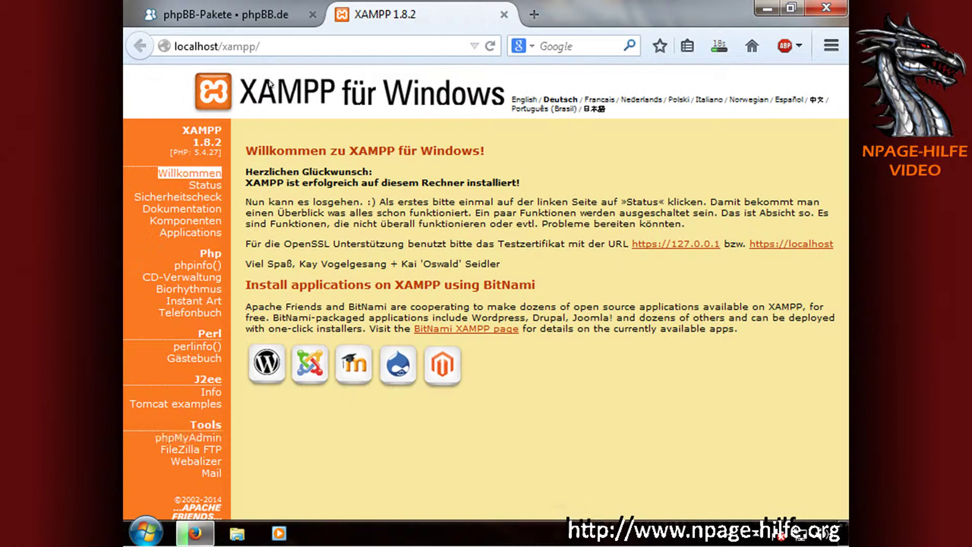
left_click(177, 438)
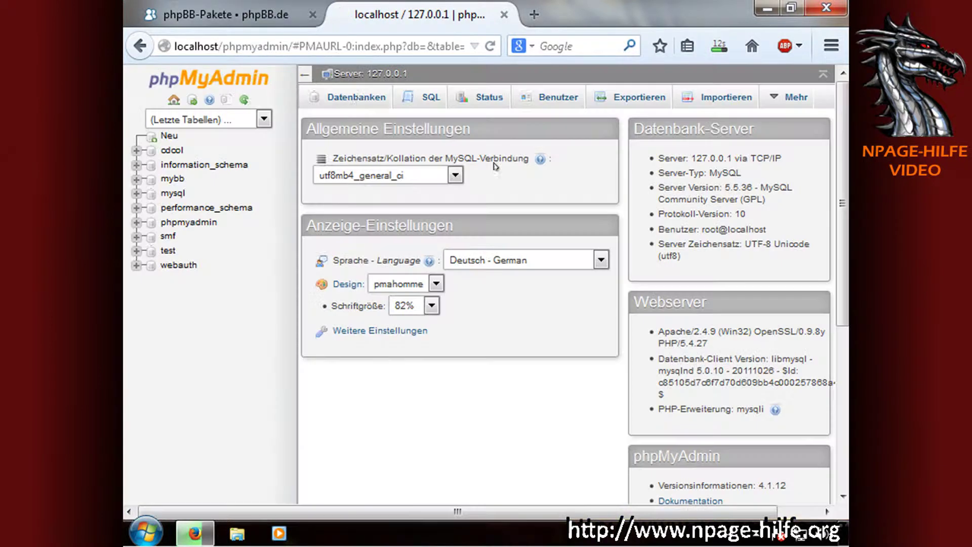
left_click(359, 97)
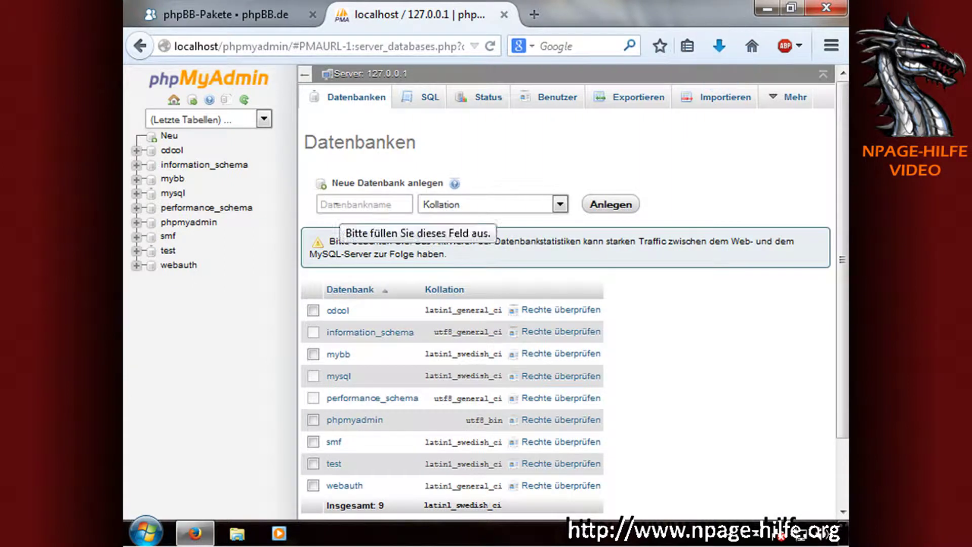
type("phpBB")
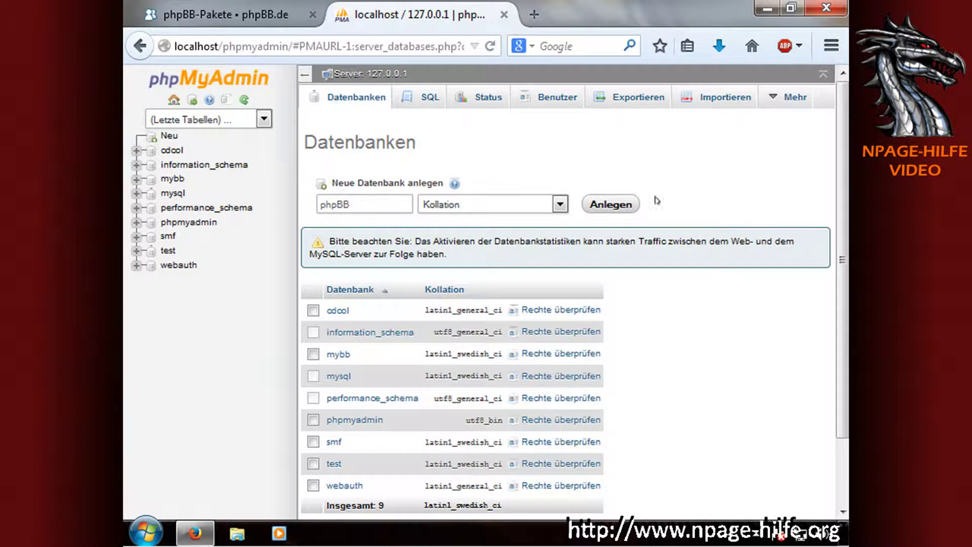
left_click(614, 205)
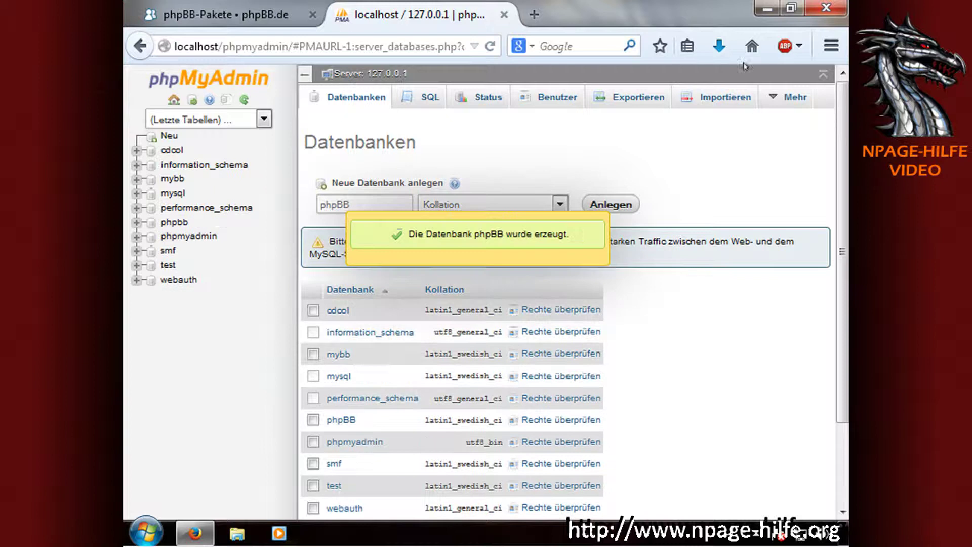
left_click(719, 48)
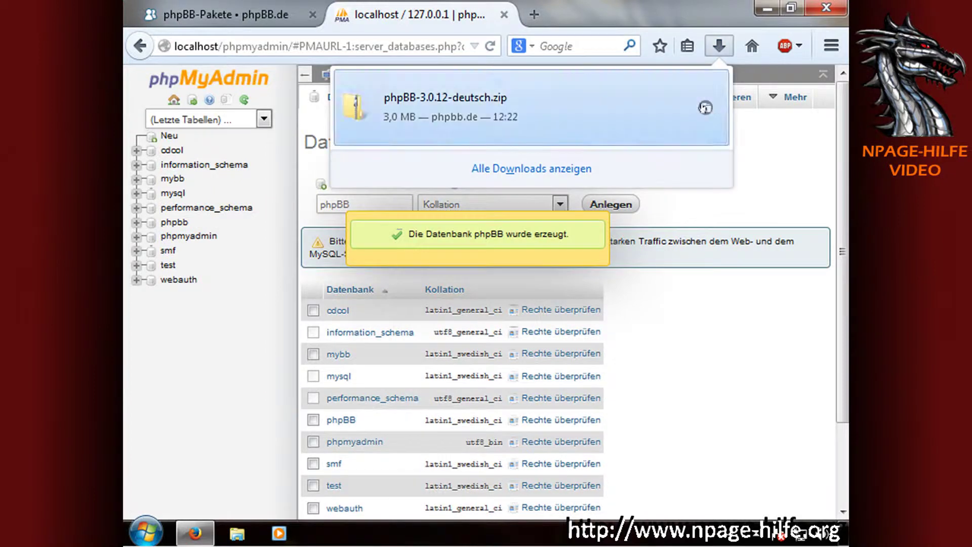
Extract phpBB-3.0.12-deutsch.zip with 7-Zip into its own Downloads folder and open it.
left_click(705, 108)
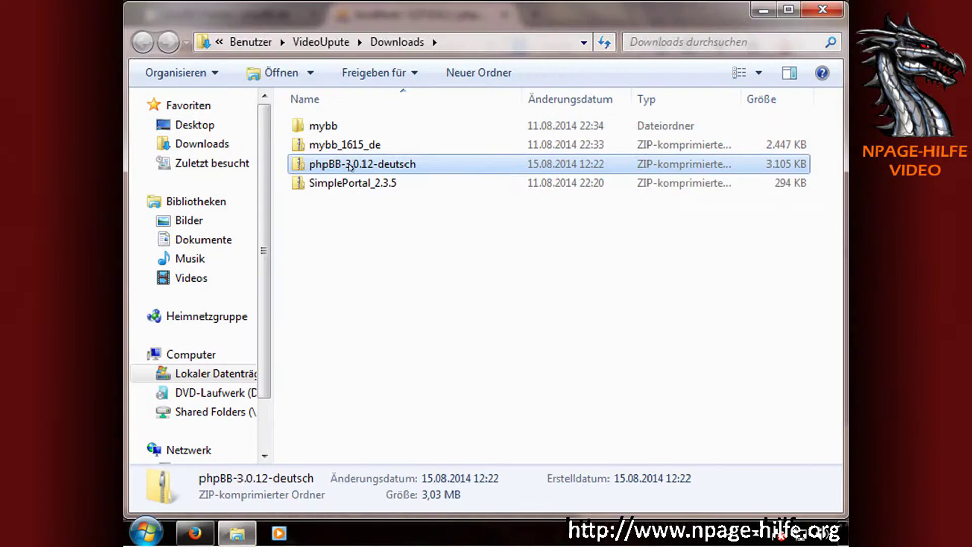
right_click(352, 165)
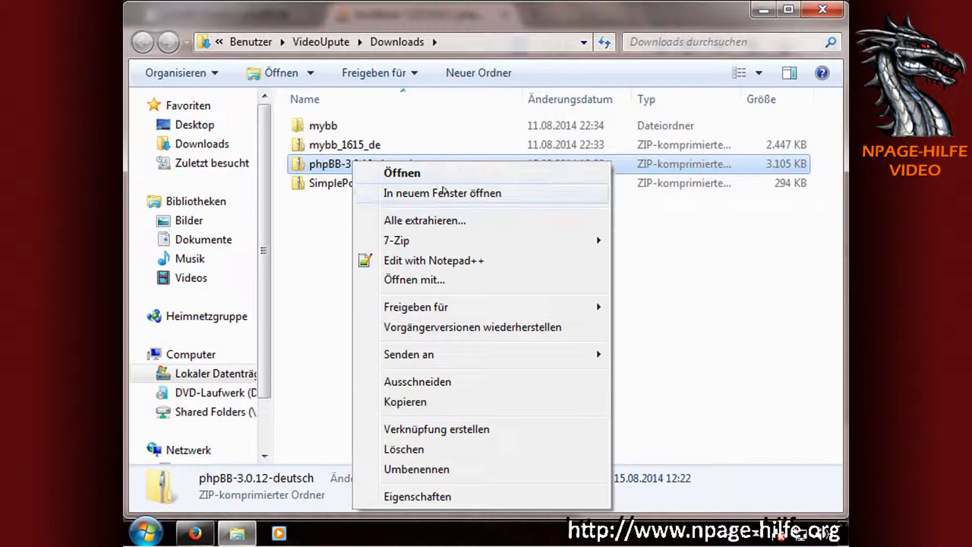
mouse_move(569, 238)
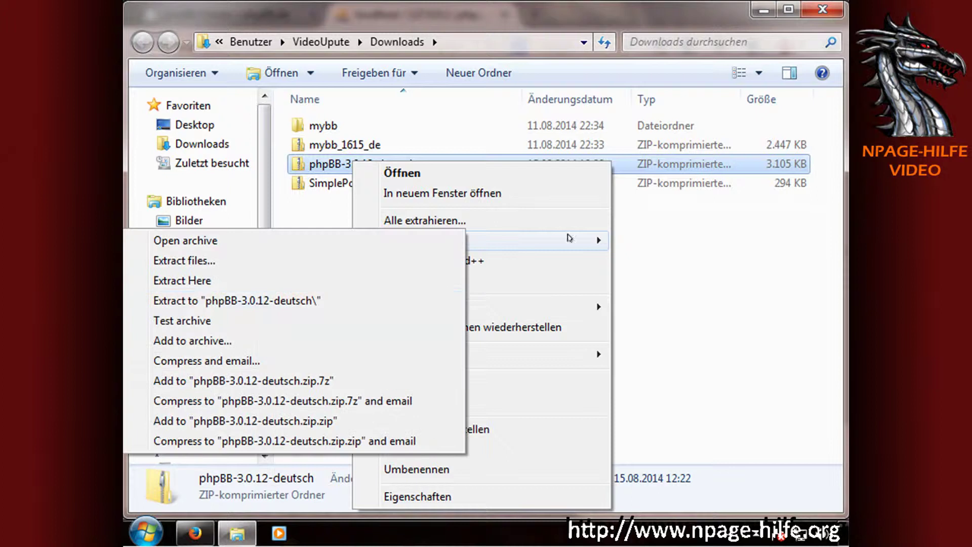
left_click(338, 302)
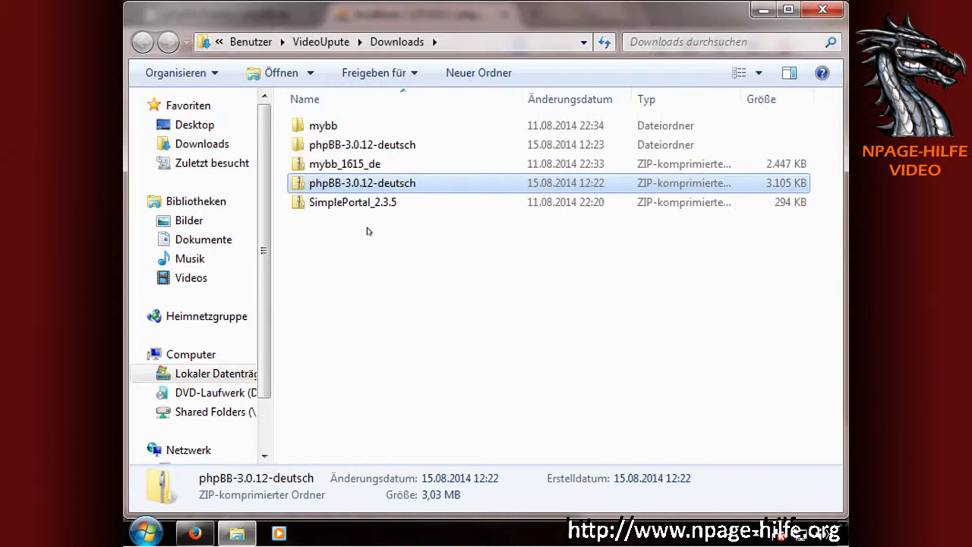
left_click(377, 261)
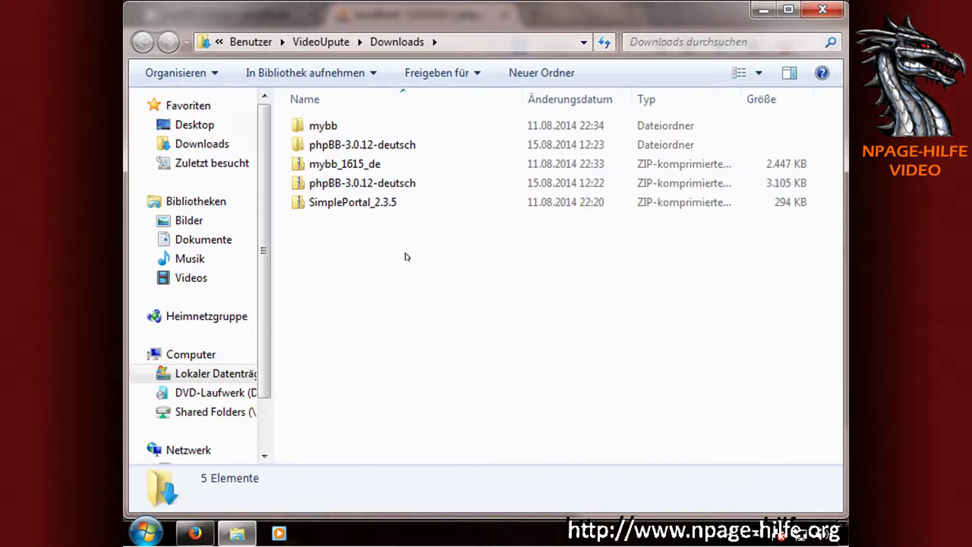
left_click(373, 145)
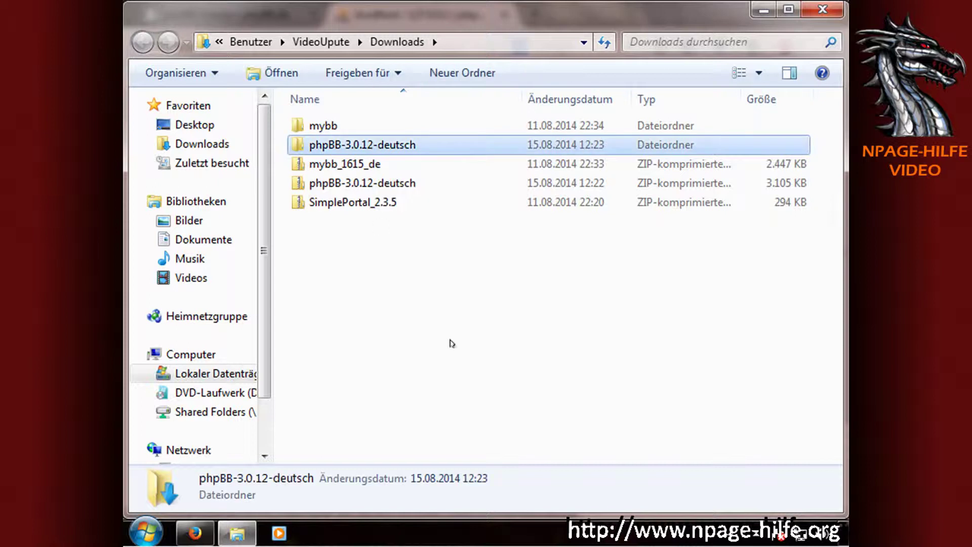
key("Return")
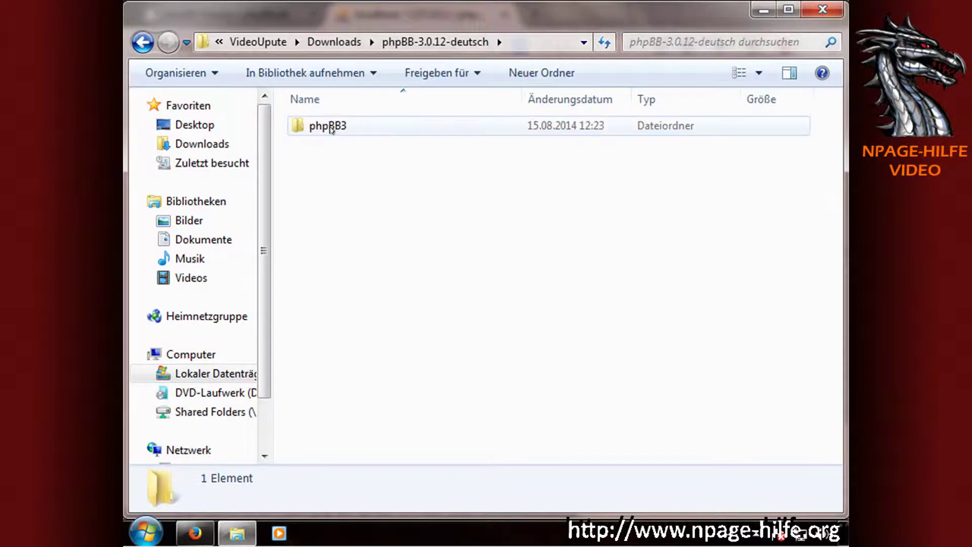
Open the phpBB3 folder and look through its files.
double_click(330, 127)
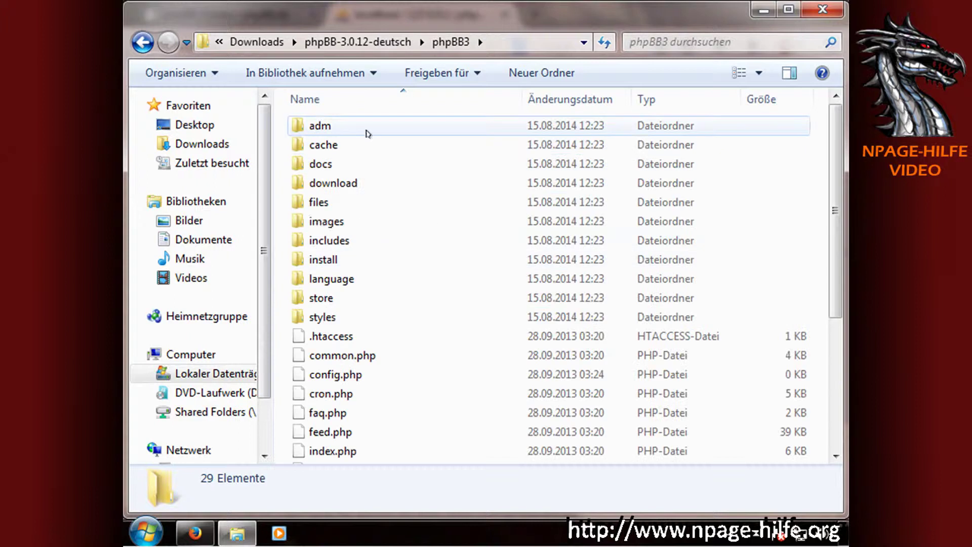
left_click(383, 222)
scroll(391, 213, "down", 1)
scroll(395, 238, "down", 3)
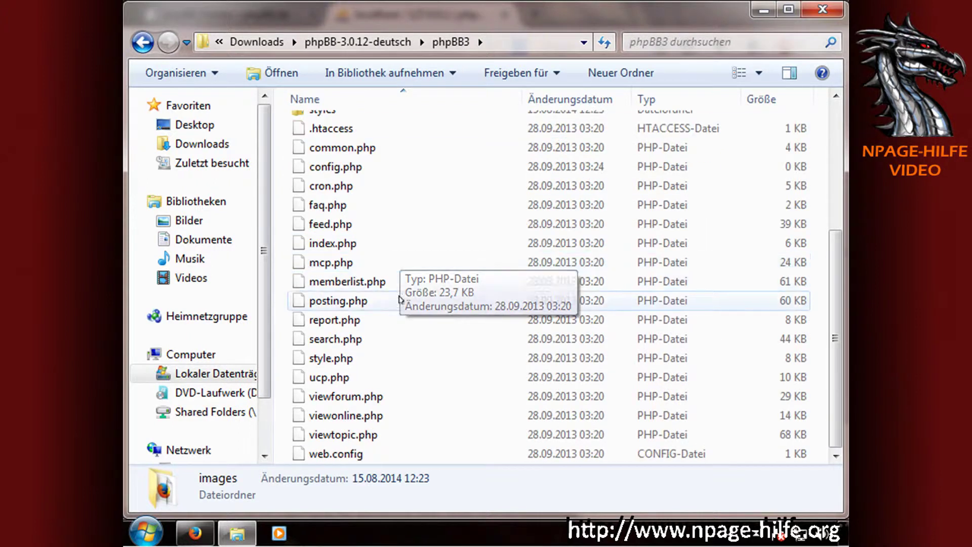
scroll(400, 283, "up", 4)
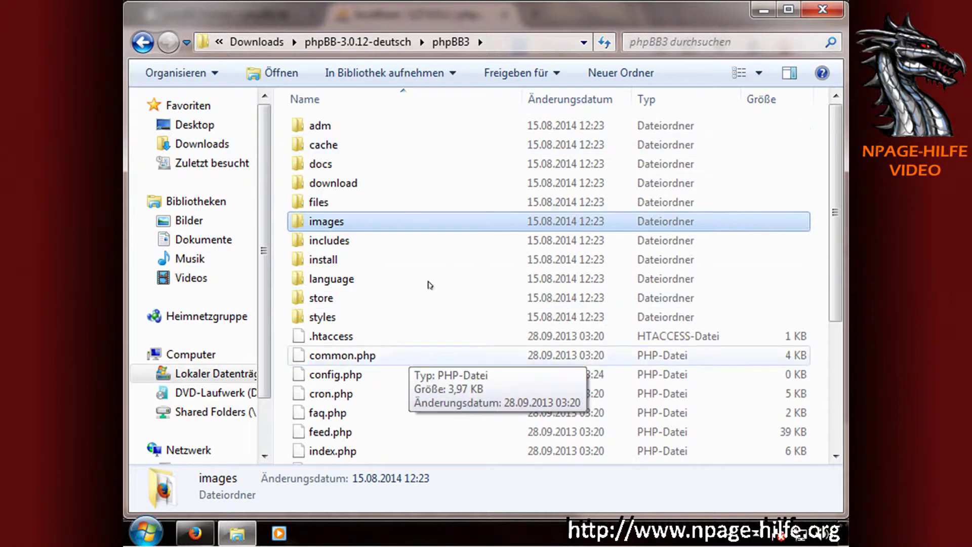
Copy the phpBB3 folder from phpBB-3.0.12-deutsch and go to drive C:.
left_click(408, 47)
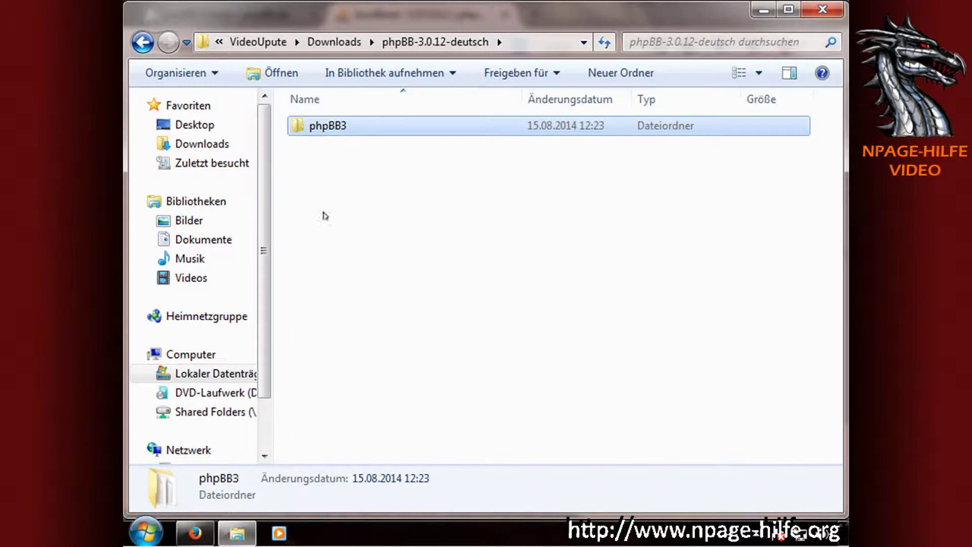
key("F2")
left_click(336, 192)
left_click(322, 125)
right_click(351, 128)
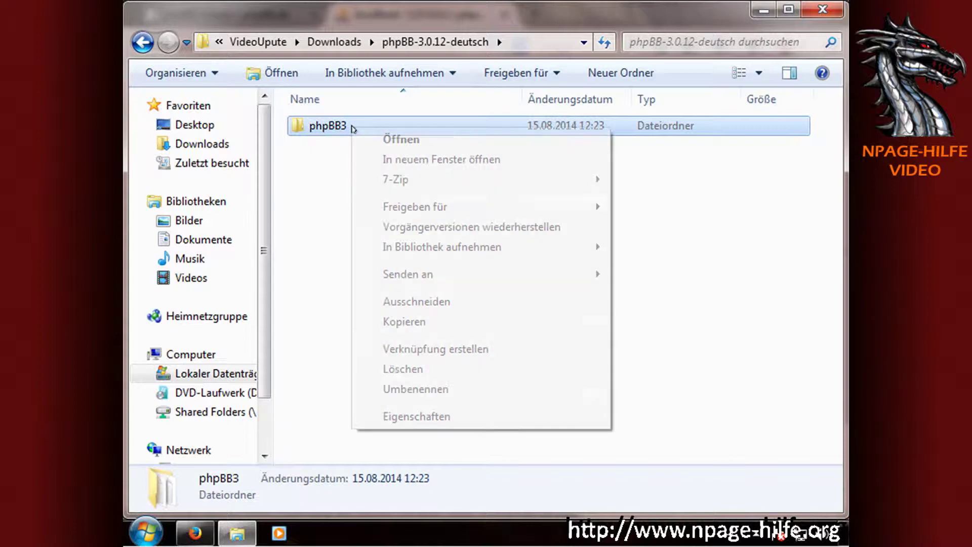
left_click(405, 322)
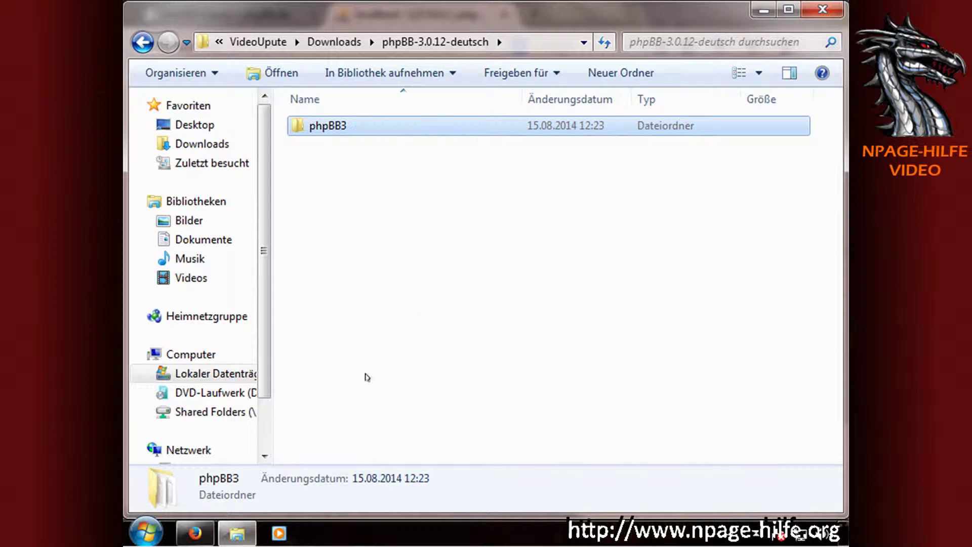
left_click(215, 374)
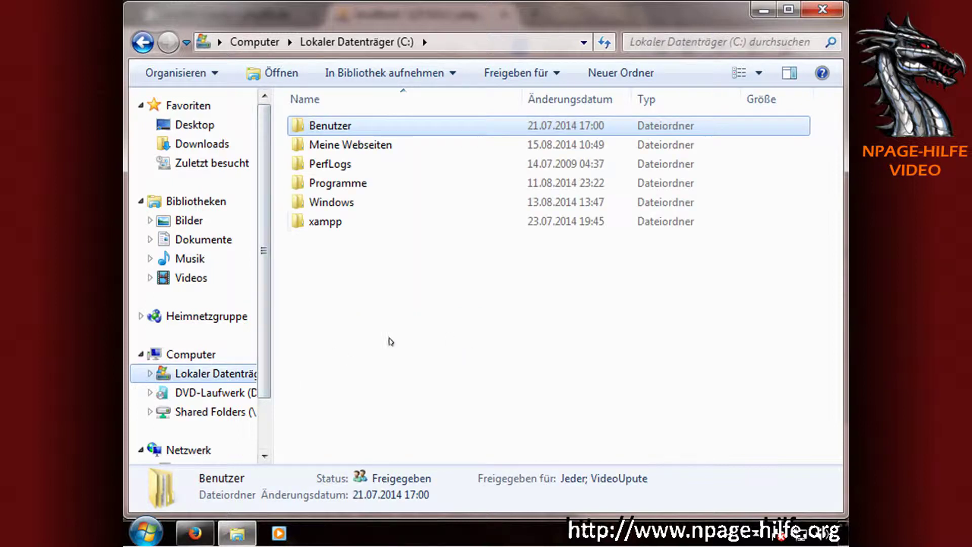
Paste the phpBB3 folder into C:\xampp\htdocs and open it.
double_click(332, 223)
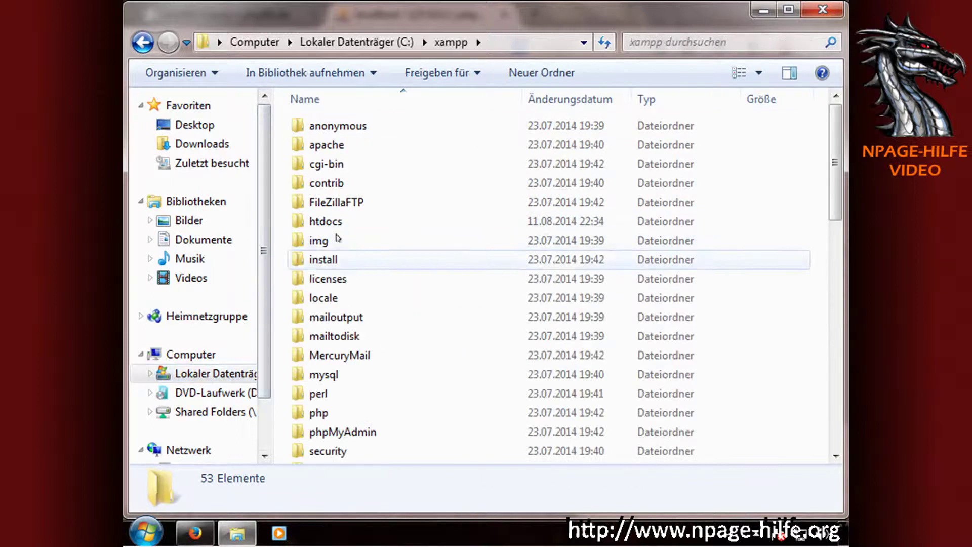
left_click(335, 222)
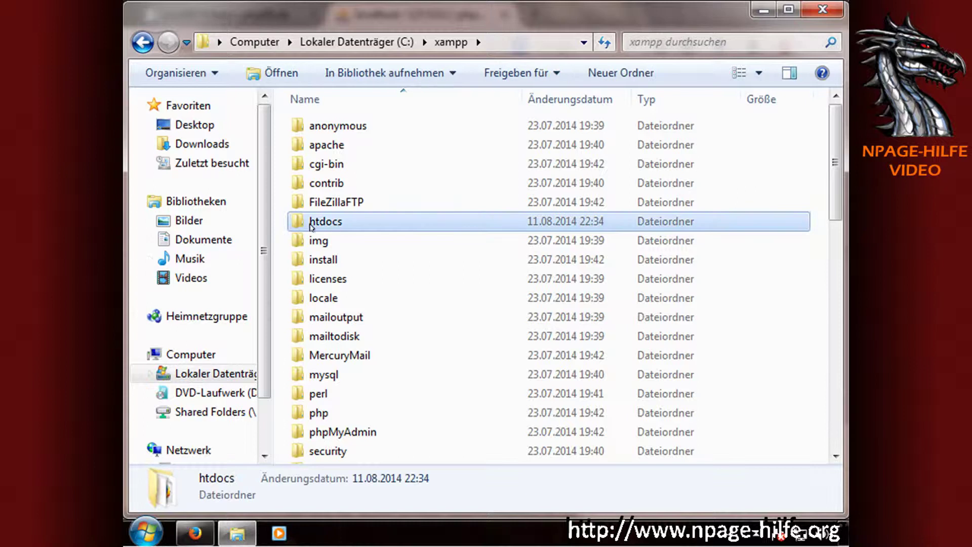
double_click(311, 225)
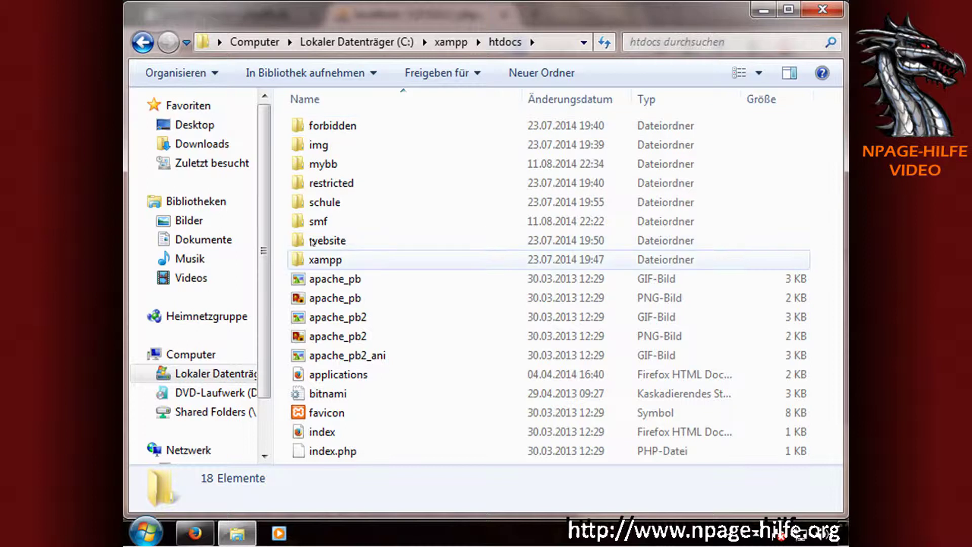
left_click_drag(324, 259, 284, 236)
right_click(283, 236)
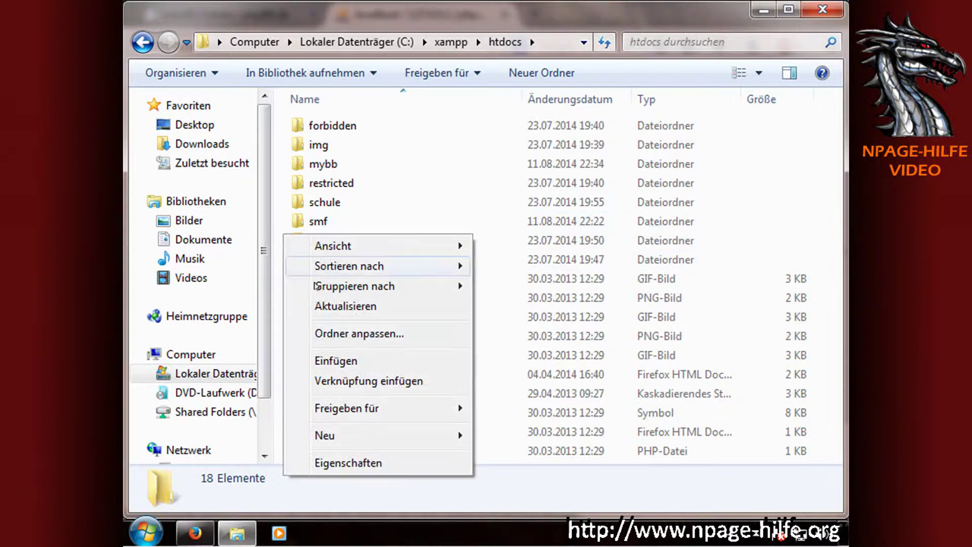
left_click(337, 360)
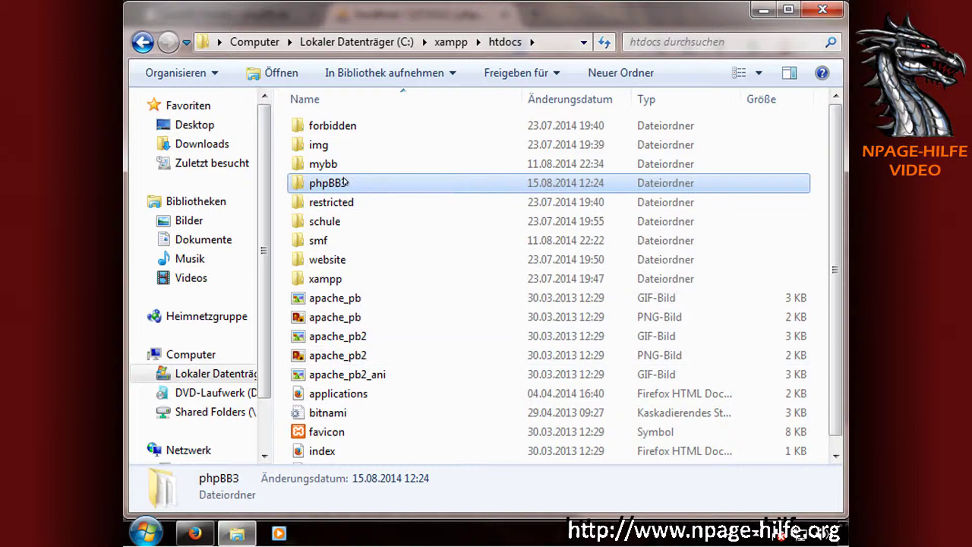
double_click(344, 182)
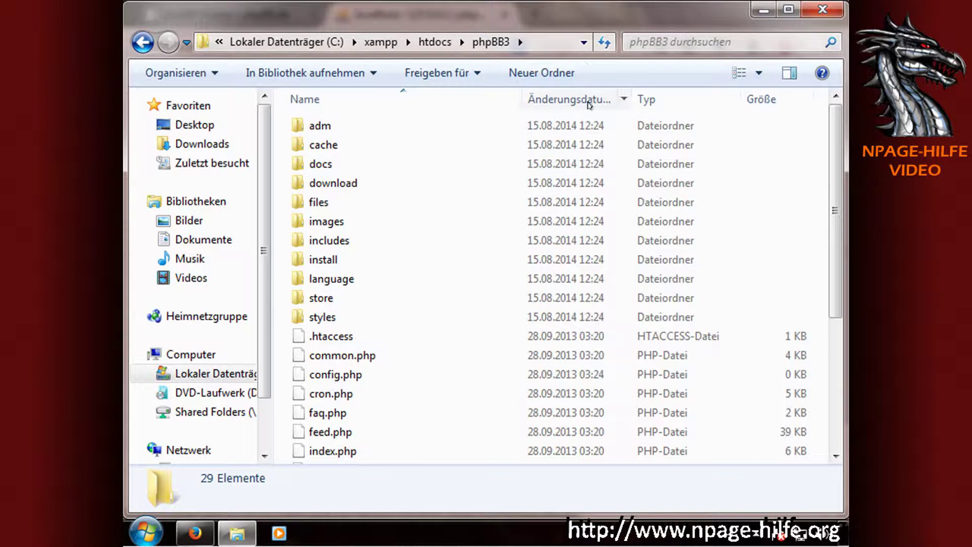
Close Explorer and load localhost/phpBB3 in Firefox to reach the phpBB installer.
left_click(824, 9)
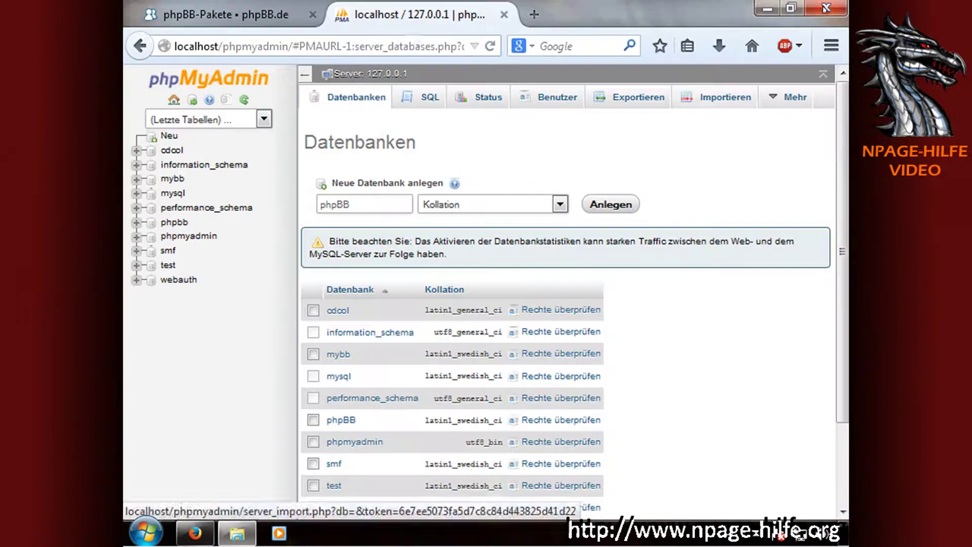
left_click(414, 46)
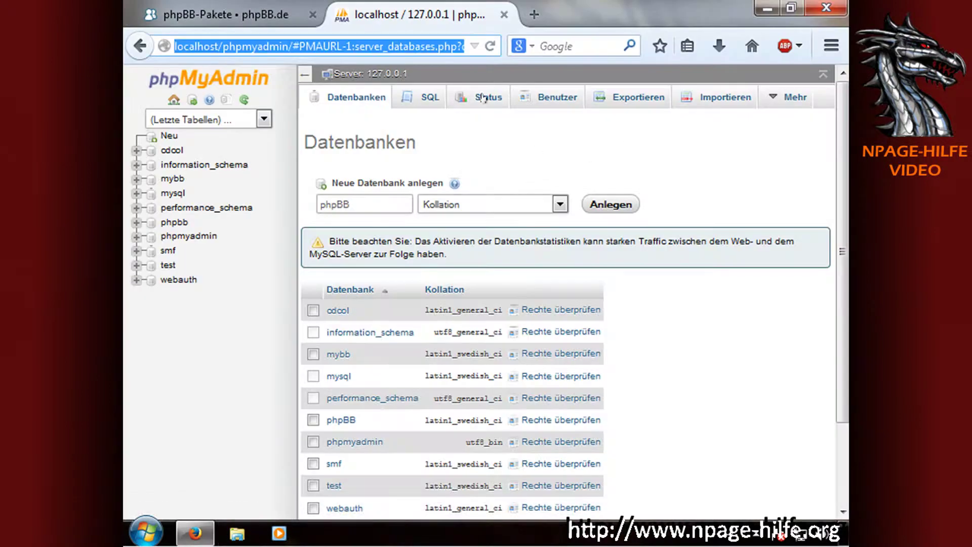
type("localhost")
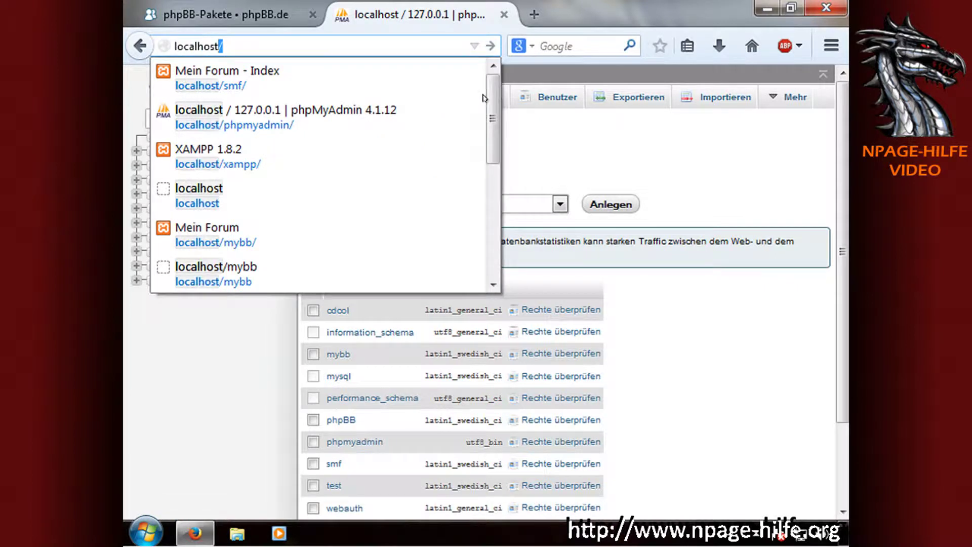
type("/php")
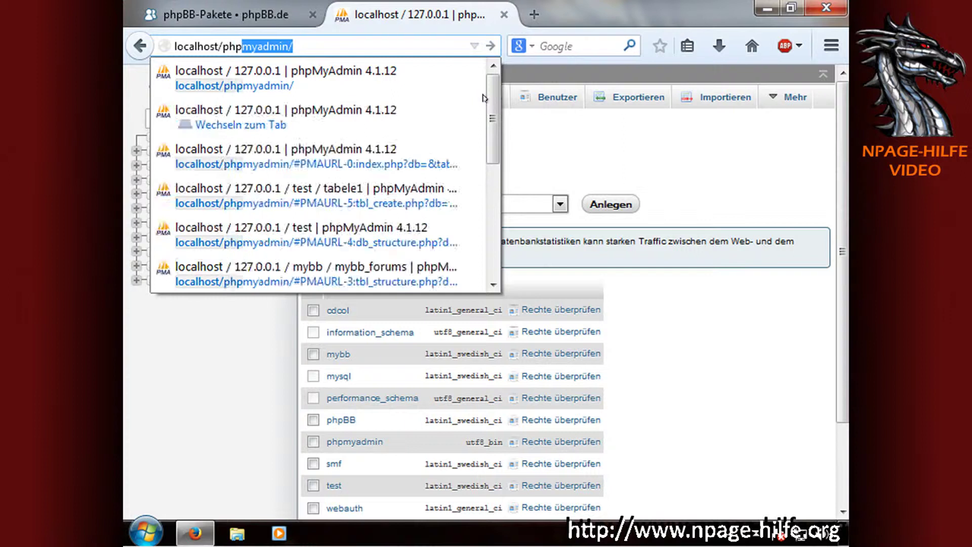
type("BB3")
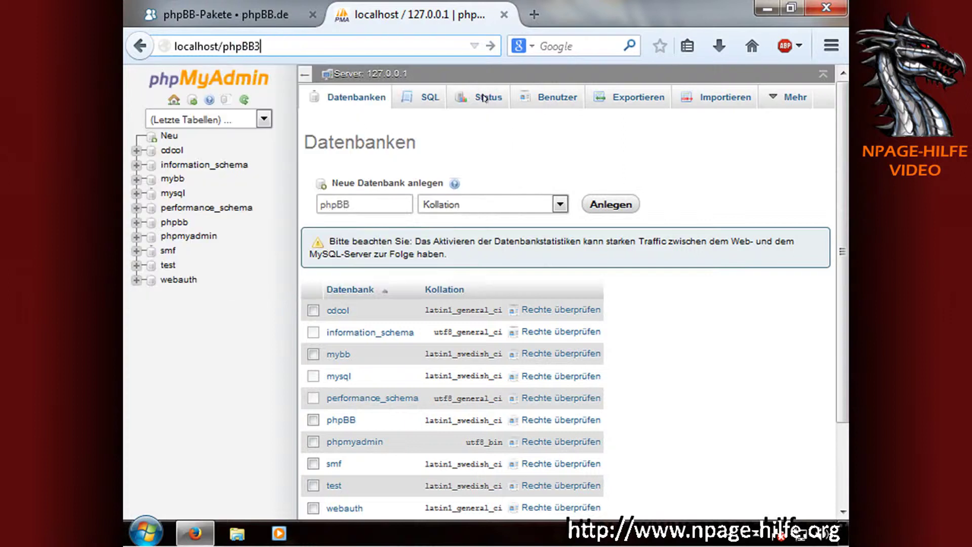
key("Return")
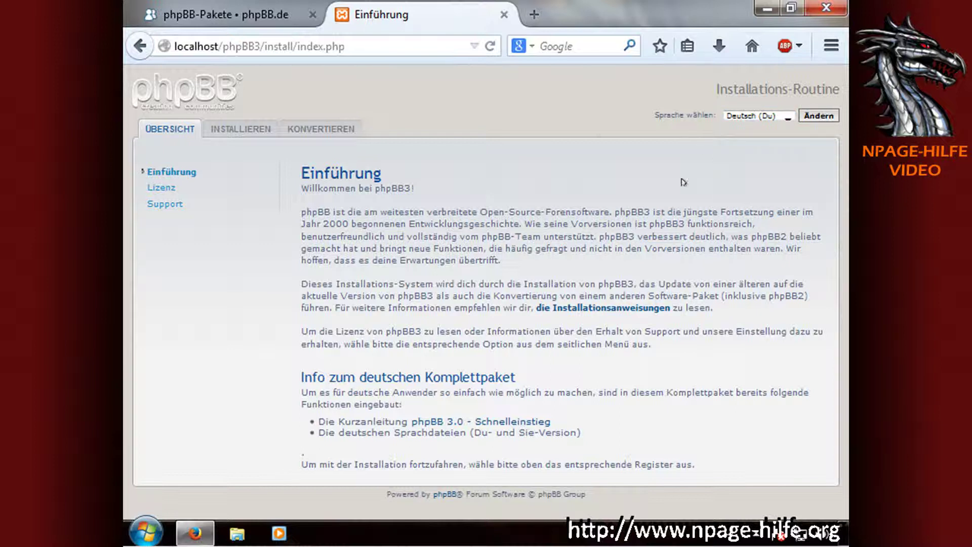
Keep Deutsch (Du) as installer language and open the INSTALLIEREN welcome page.
left_click(773, 114)
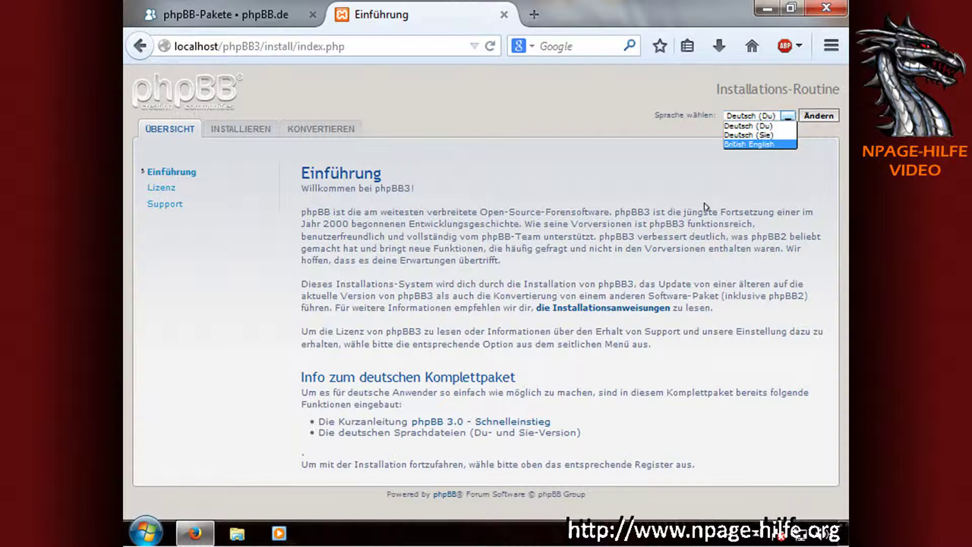
left_click(645, 161)
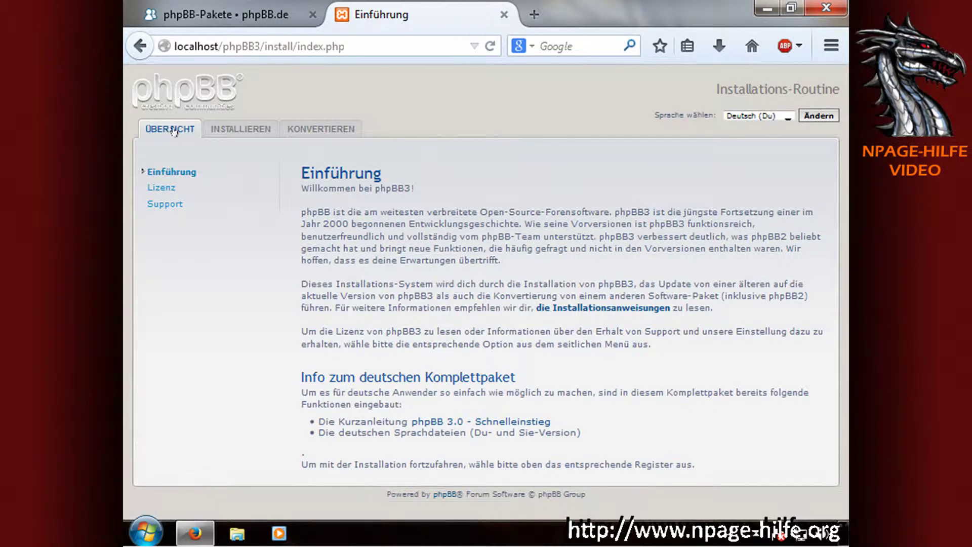
left_click(226, 134)
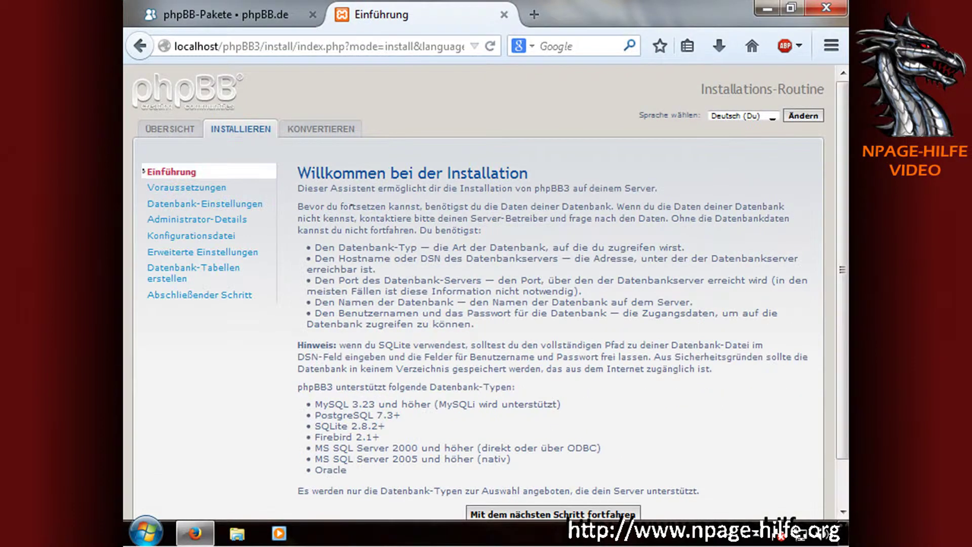
left_click(315, 131)
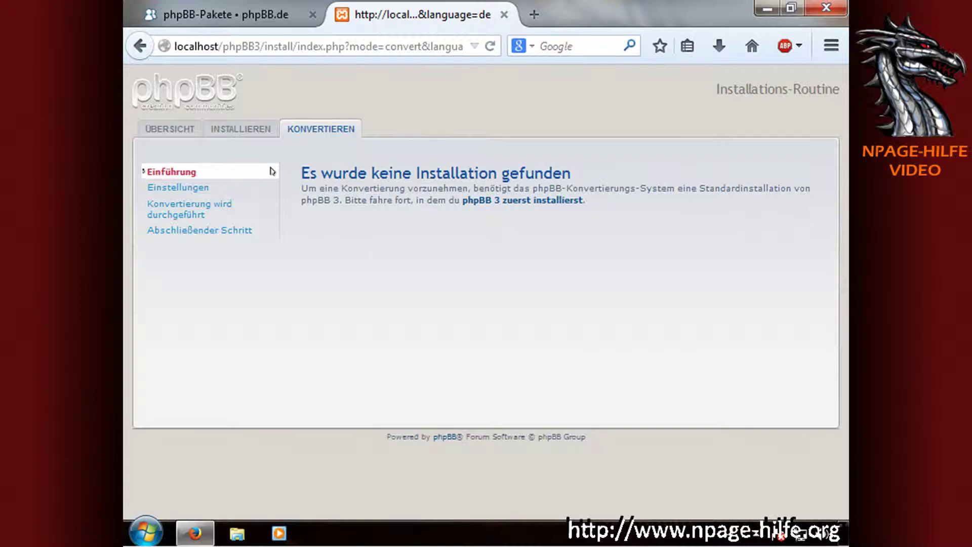
left_click(242, 127)
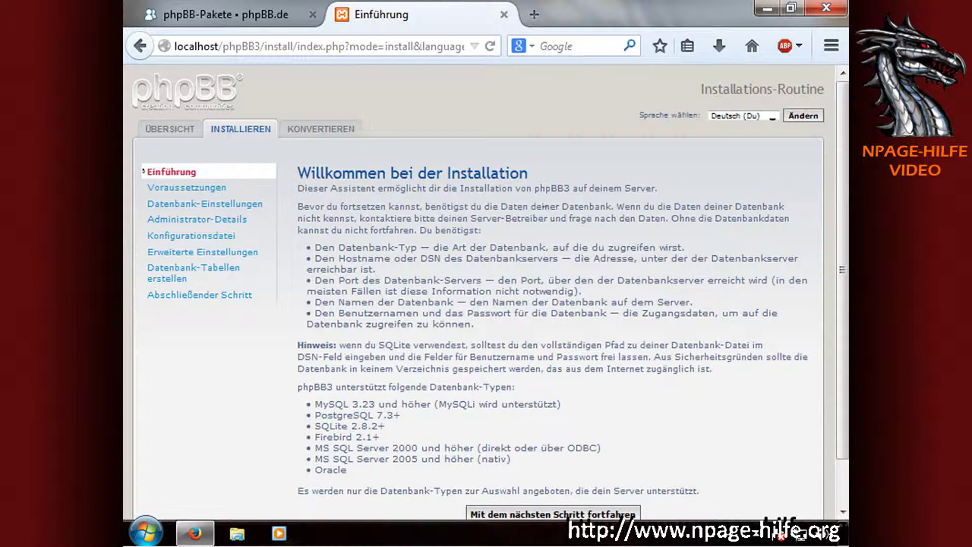
scroll(392, 201, "down", 2)
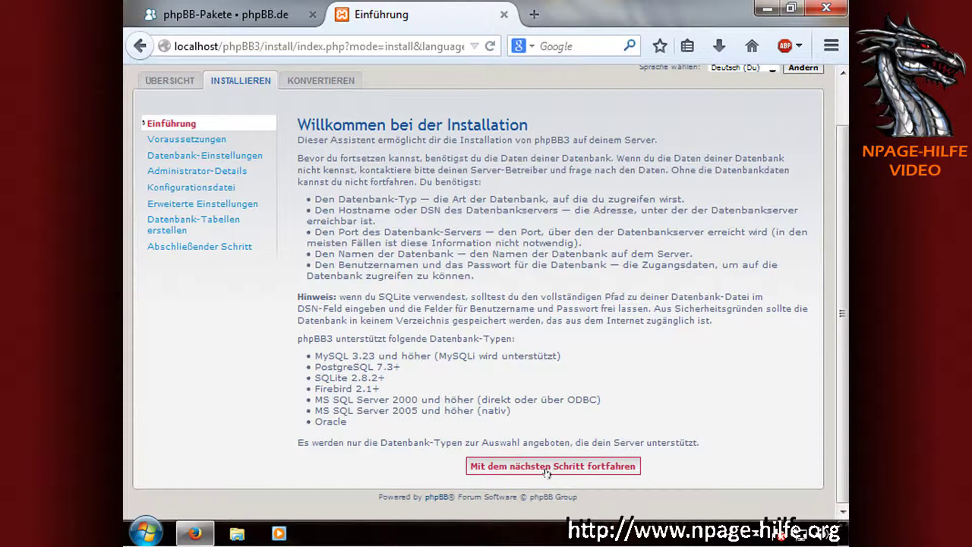
Advance to the Installations-Kompatibilität server requirements check.
left_click(583, 471)
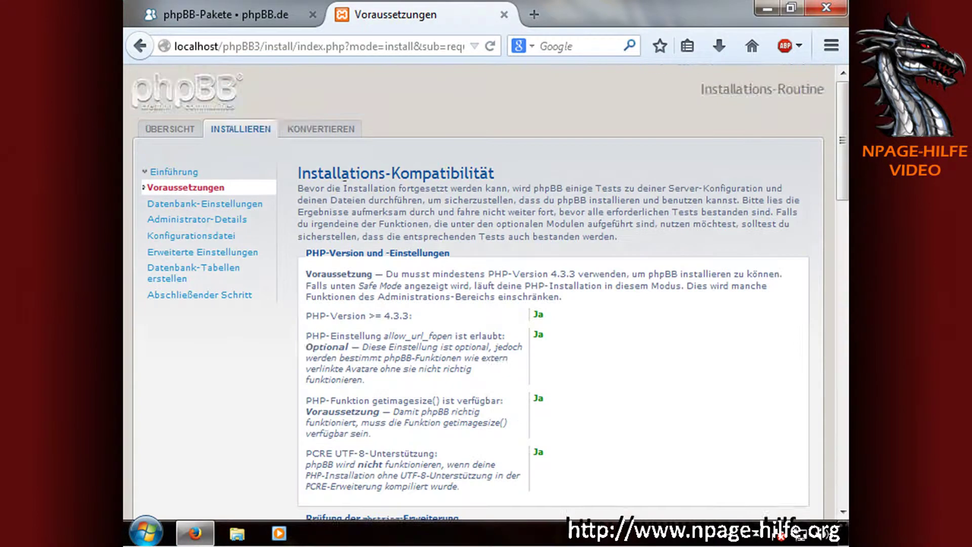
scroll(458, 188, "down", 3)
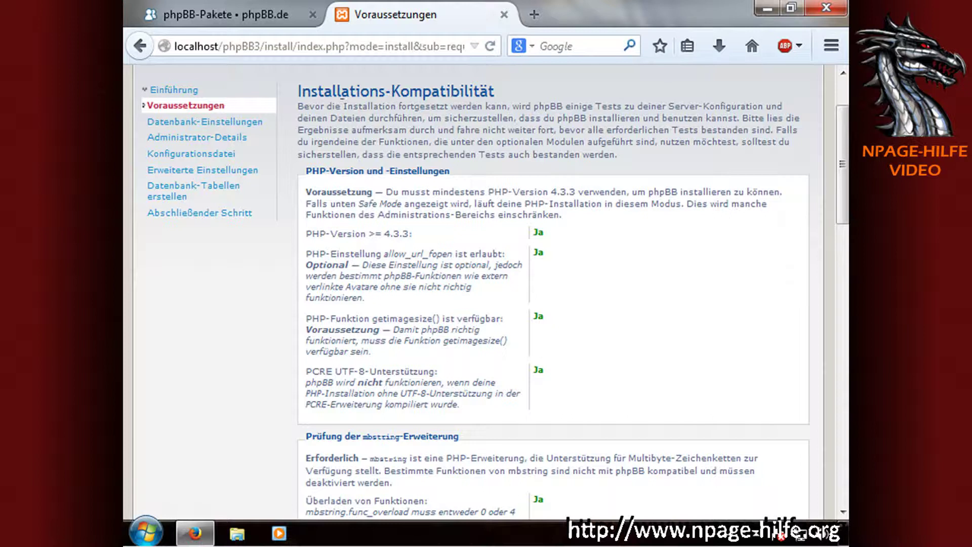
left_click_drag(297, 91, 498, 92)
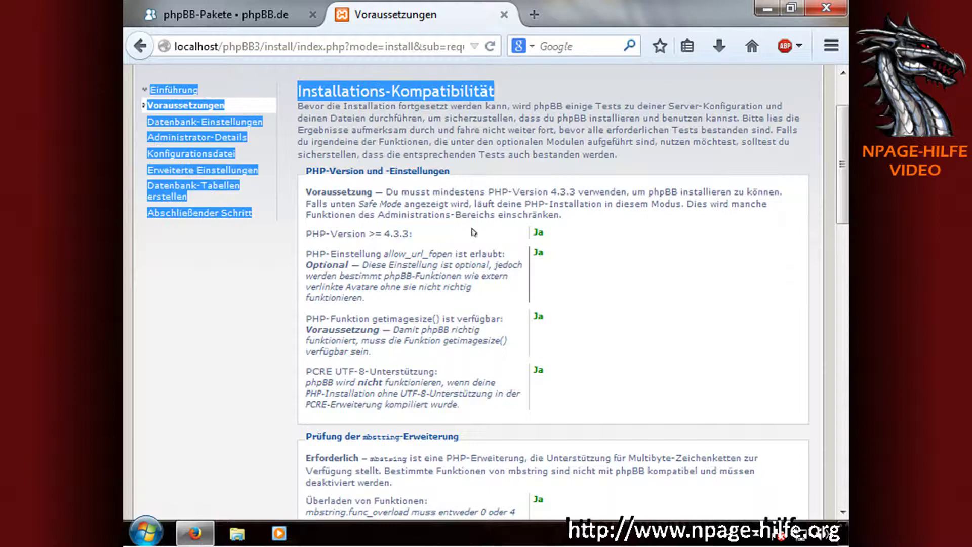
Review that all requirements are met, then start the installation.
scroll(458, 253, "down", 3)
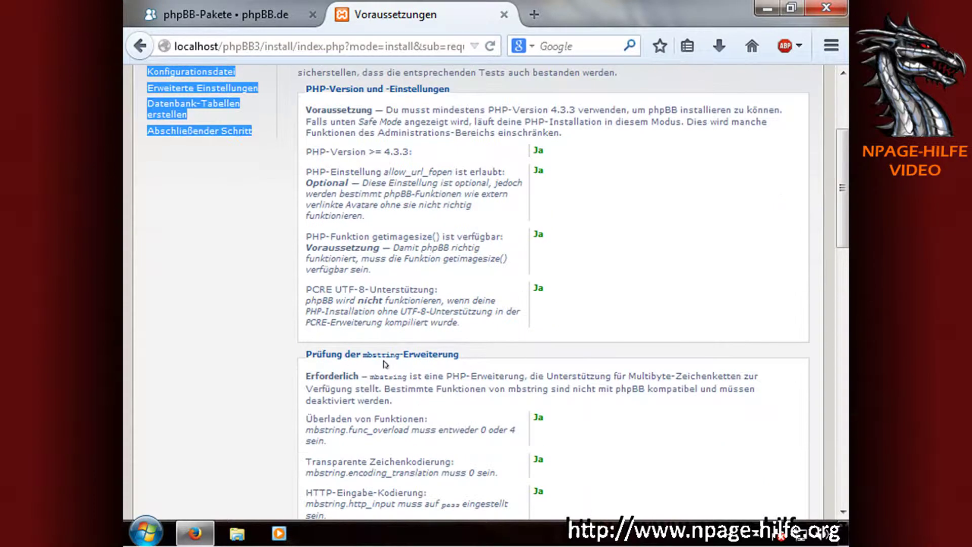
scroll(494, 122, "down", 6)
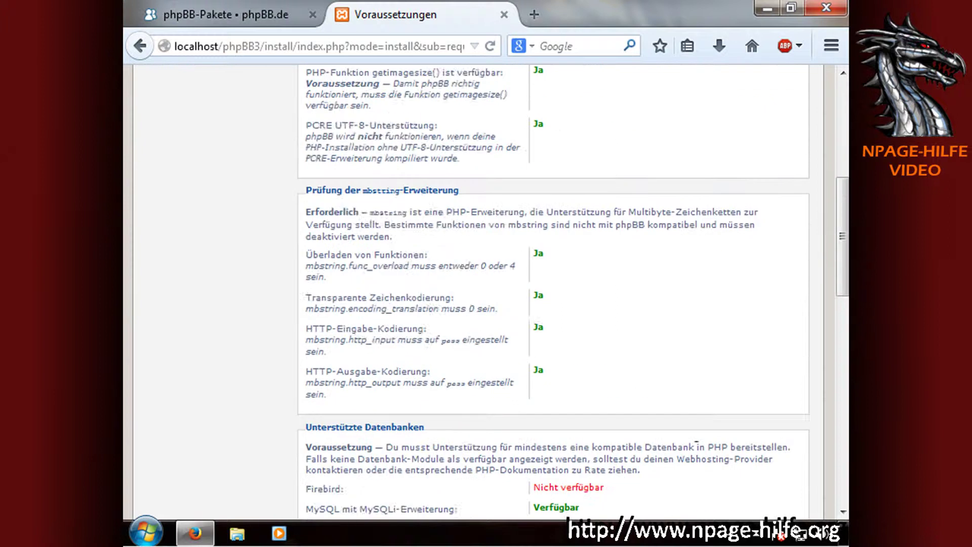
scroll(697, 444, "down", 3)
scroll(330, 417, "down", 3)
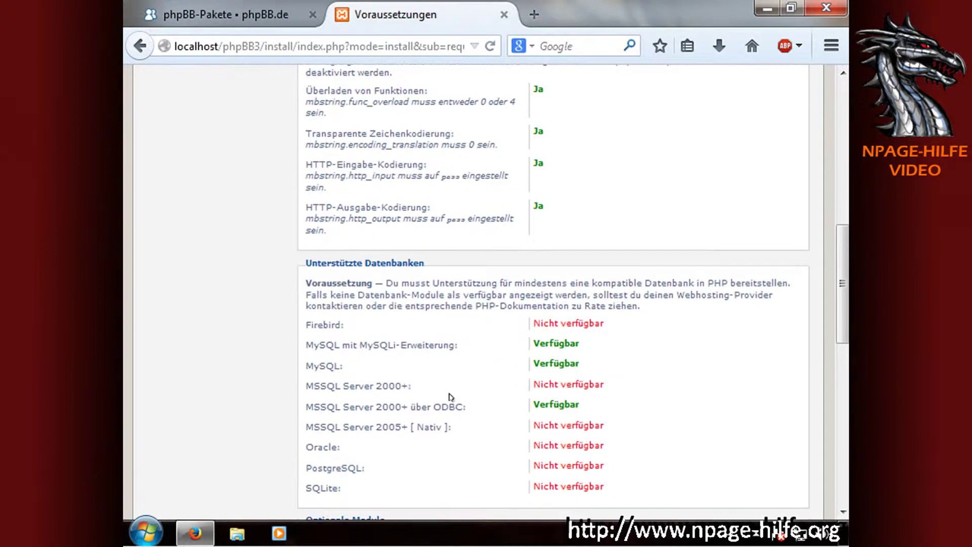
scroll(529, 406, "down", 3)
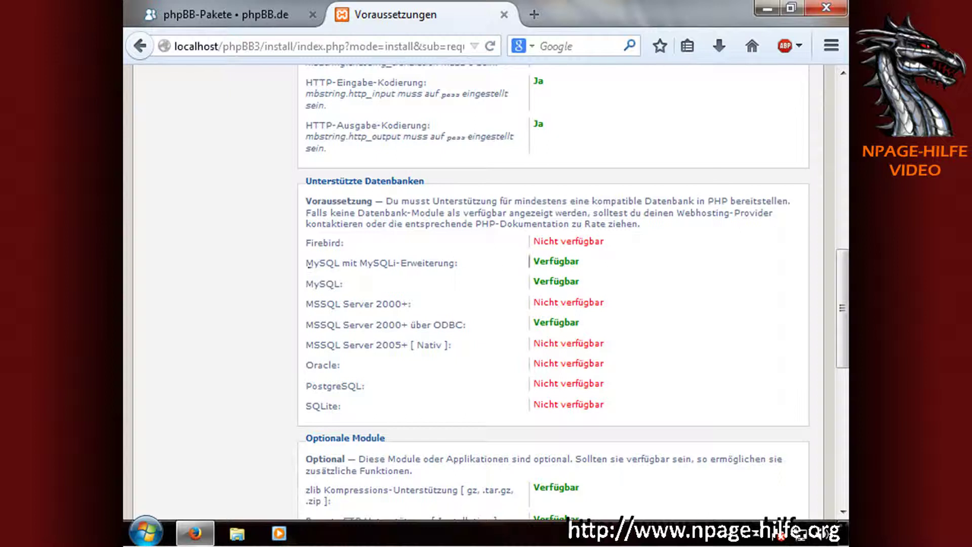
scroll(355, 363, "down", 3)
scroll(458, 390, "down", 9)
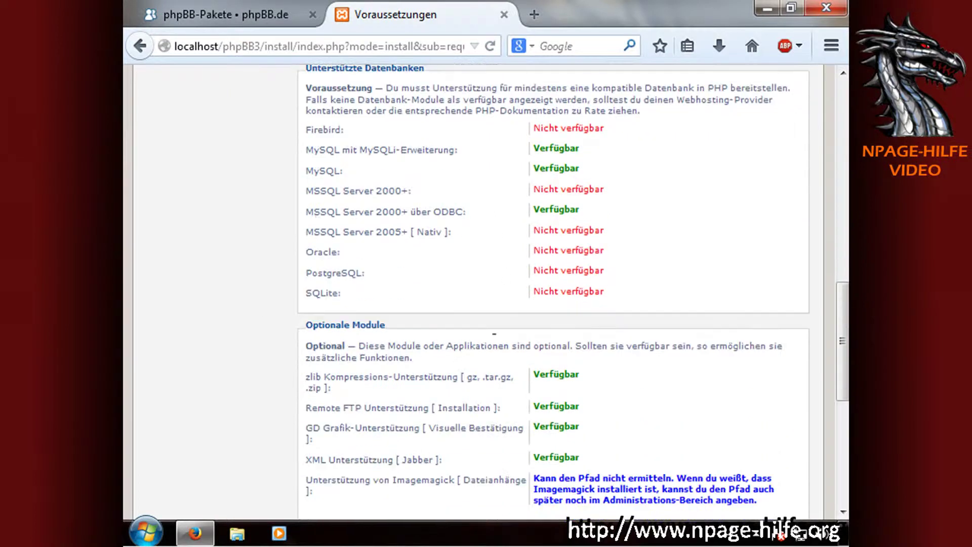
scroll(520, 271, "down", 5)
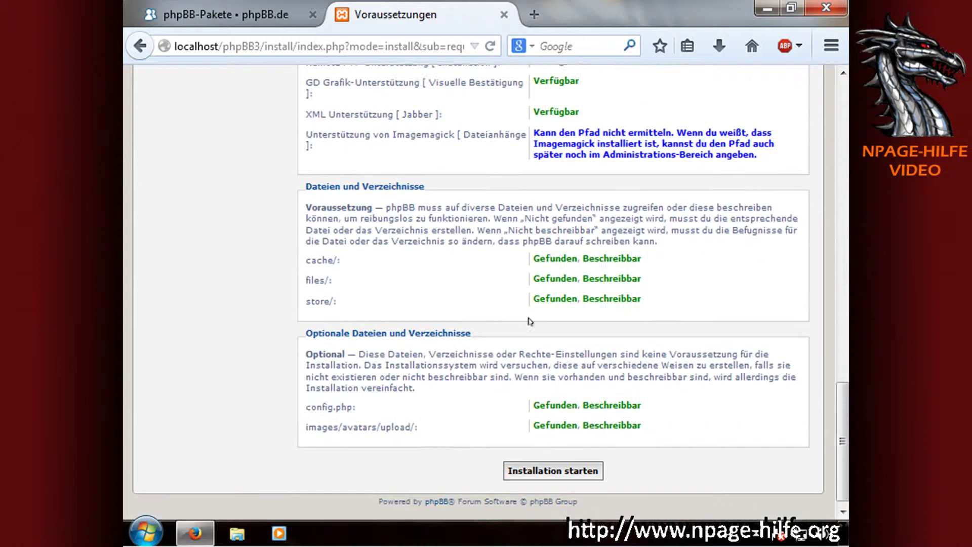
left_click(568, 464)
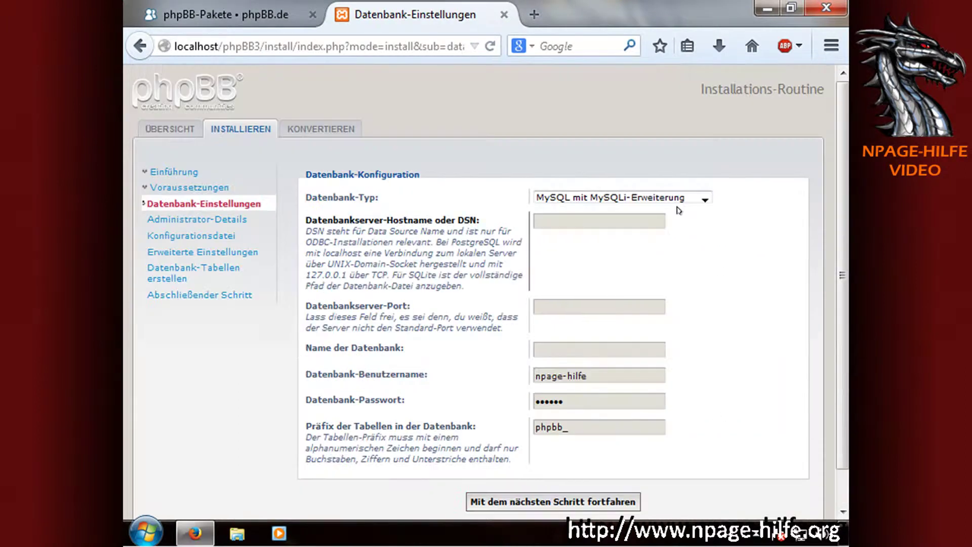
Choose MySQL mit MySQLi-Erweiterung as database type and enter database name phpBB.
left_click(654, 201)
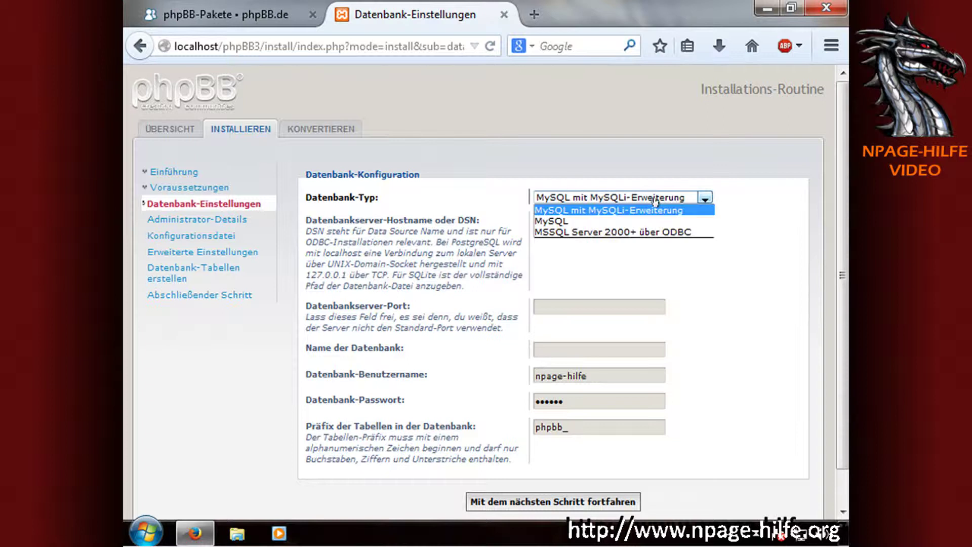
left_click(613, 213)
left_click(589, 221)
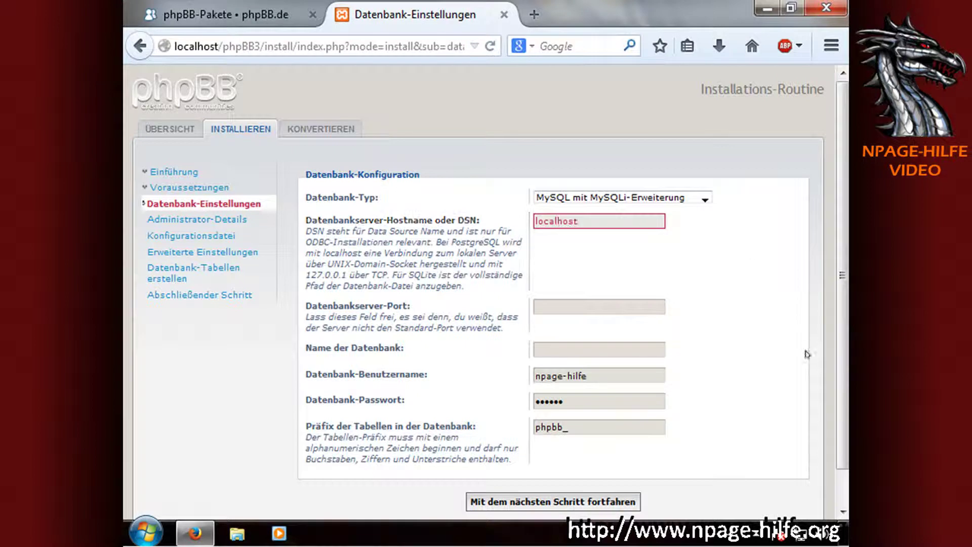
scroll(706, 316, "down", 1)
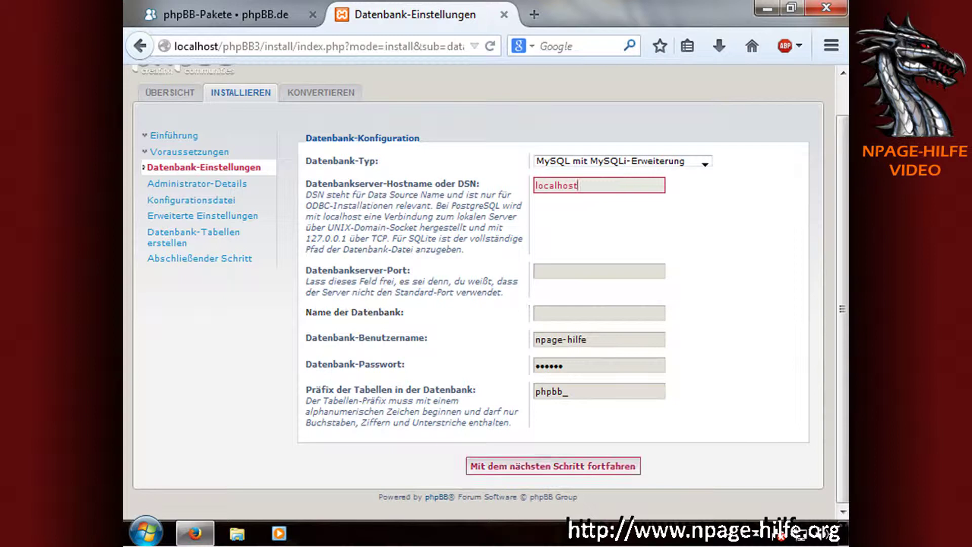
left_click(575, 313)
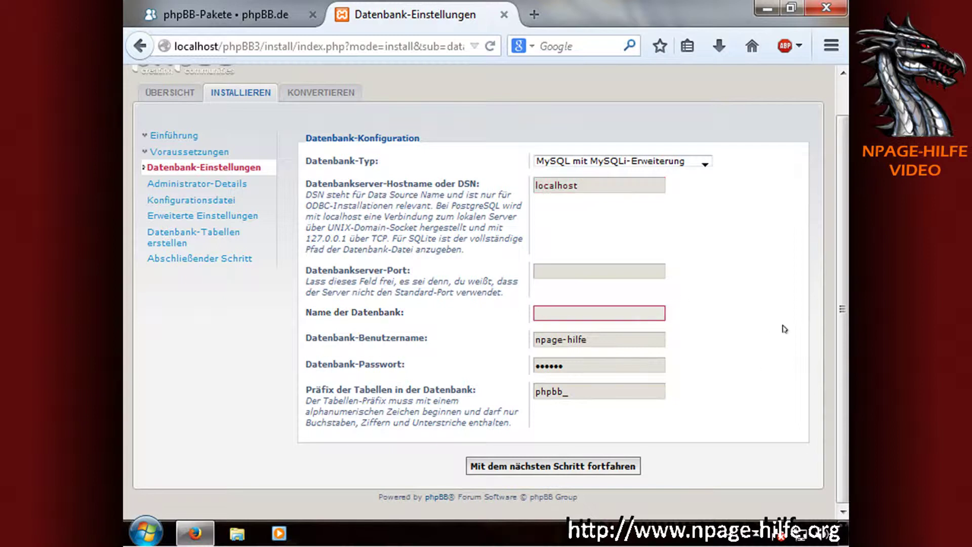
type("phpBB")
left_click(231, 15)
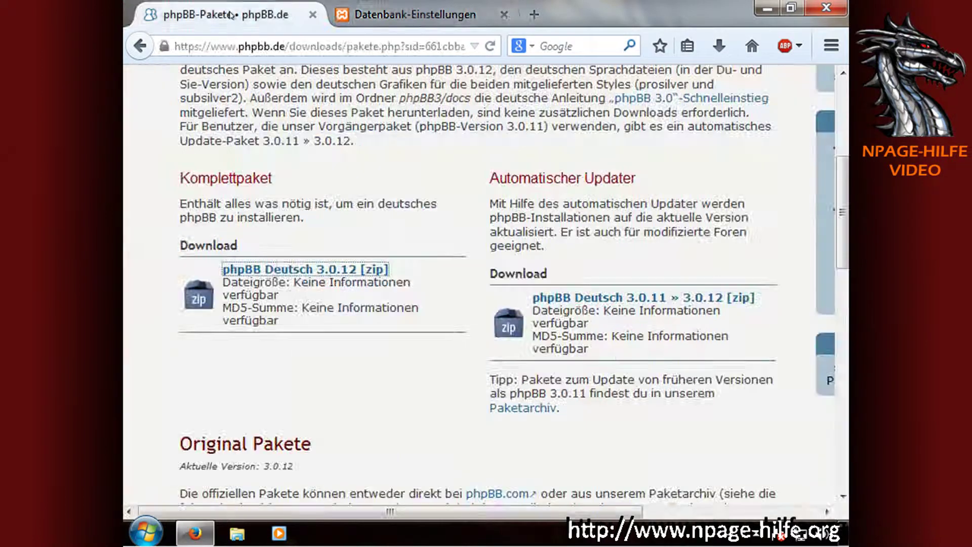
left_click(409, 18)
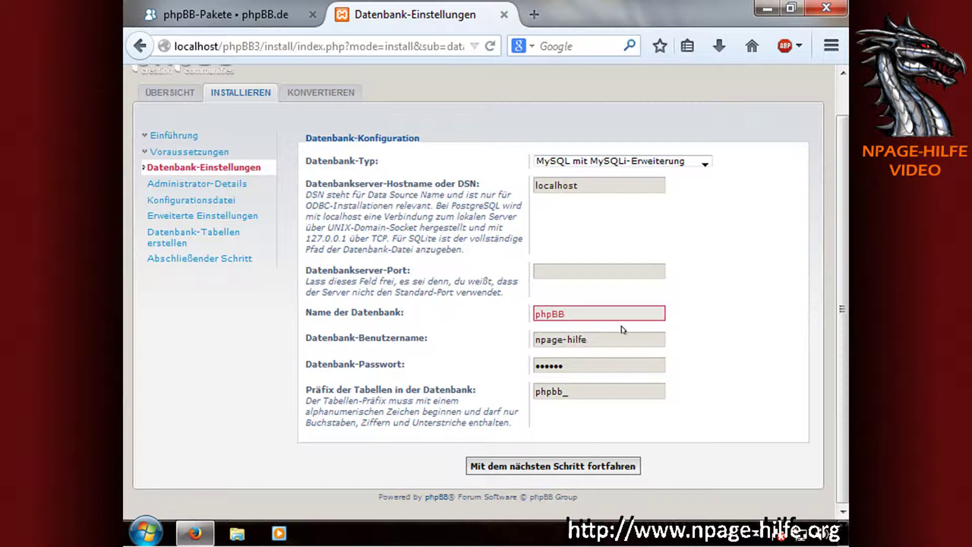
Enter the database username, leave the password empty, keep prefix phpbb_, and submit.
key("Tab")
type("r")
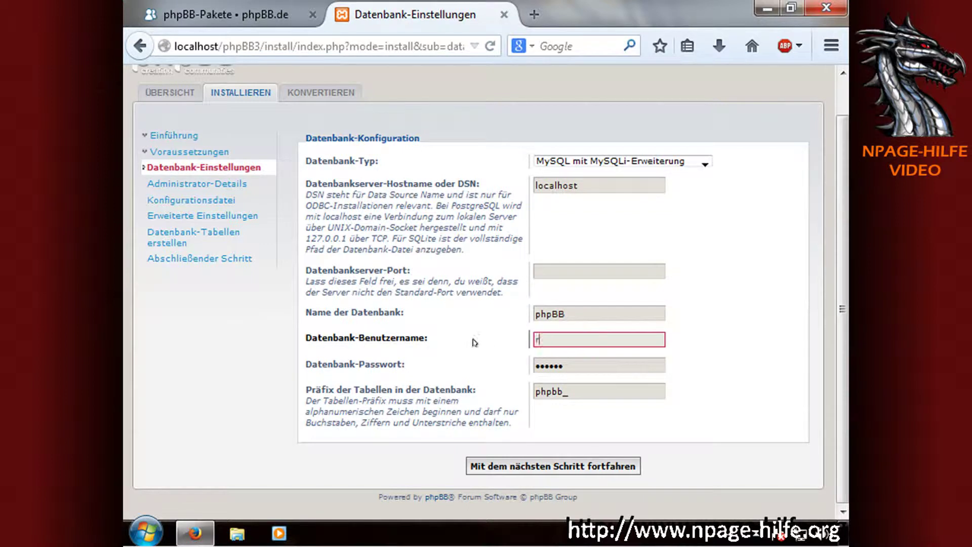
key("Tab")
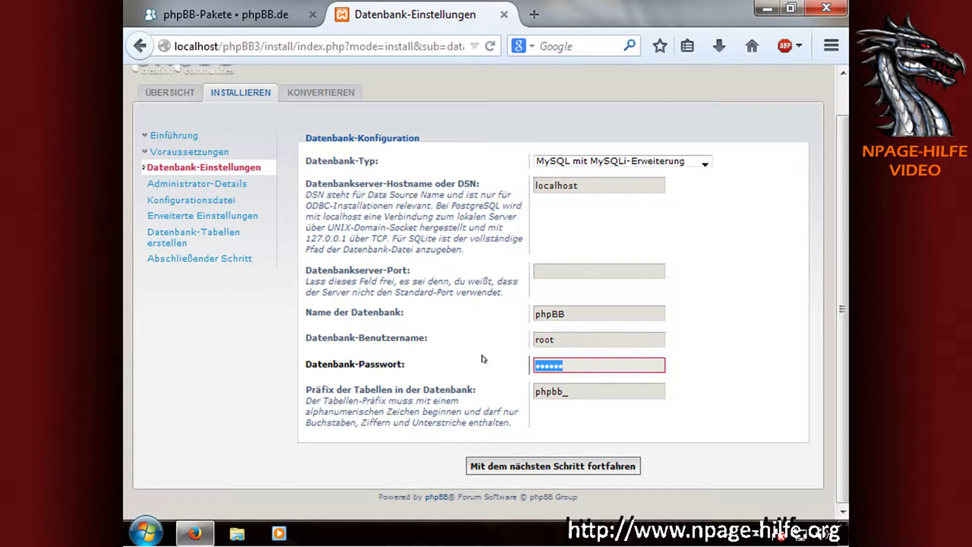
key("BackSpace")
left_click(544, 394)
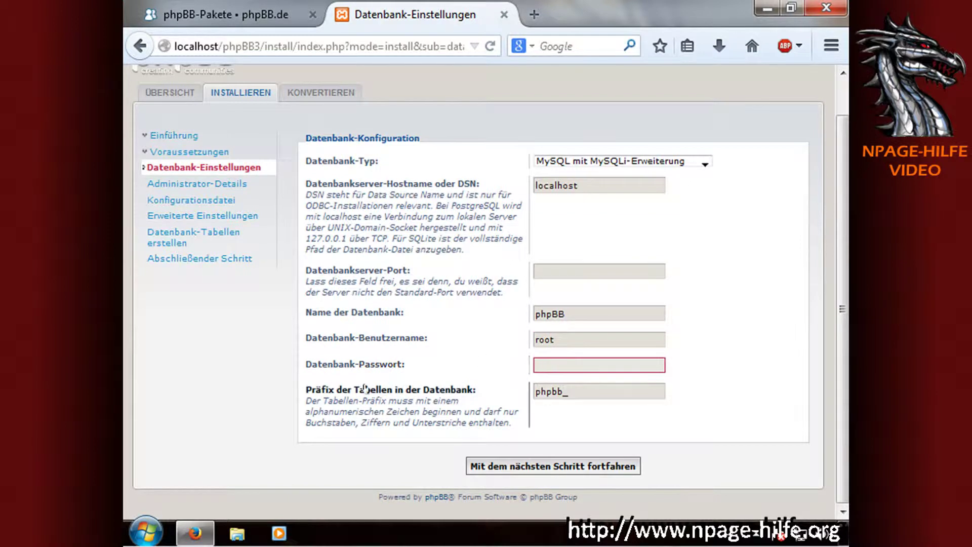
key("Tab")
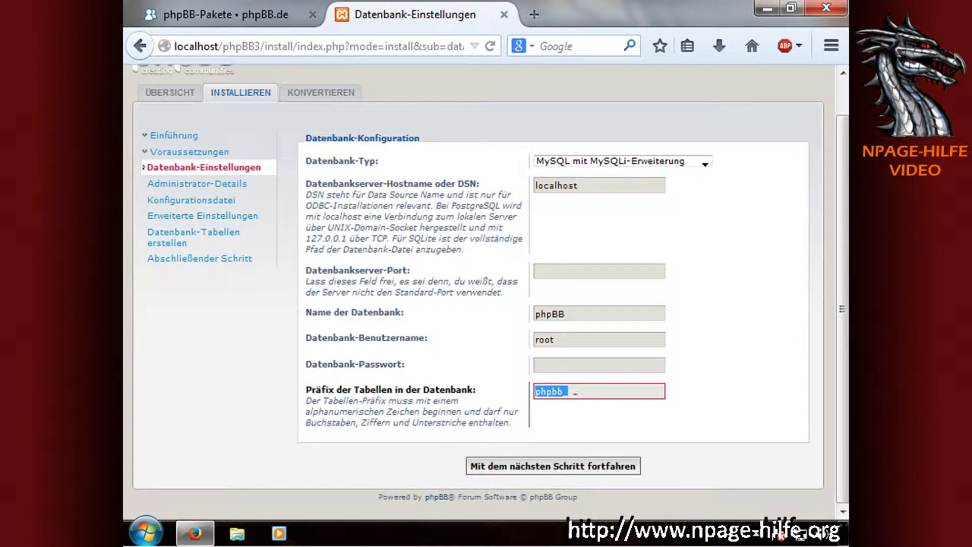
left_click(546, 466)
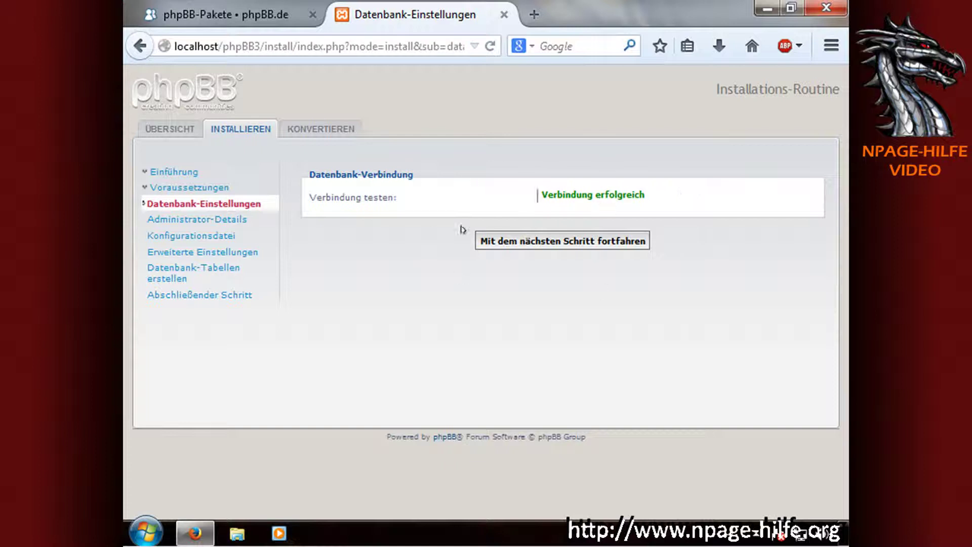
Keep Deutsch (Du) as board language and enter the administrator password and its confirmation.
left_click(556, 243)
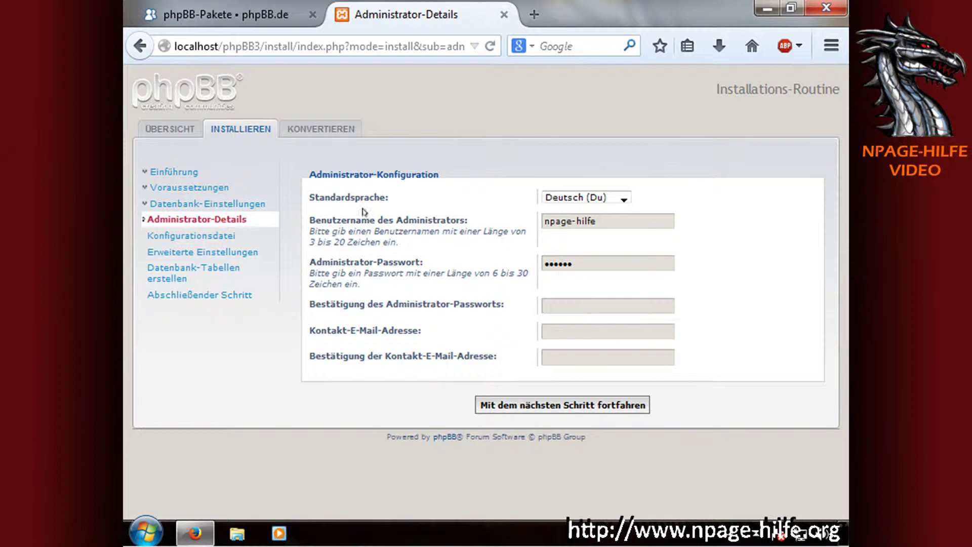
left_click(582, 197)
left_click(616, 241)
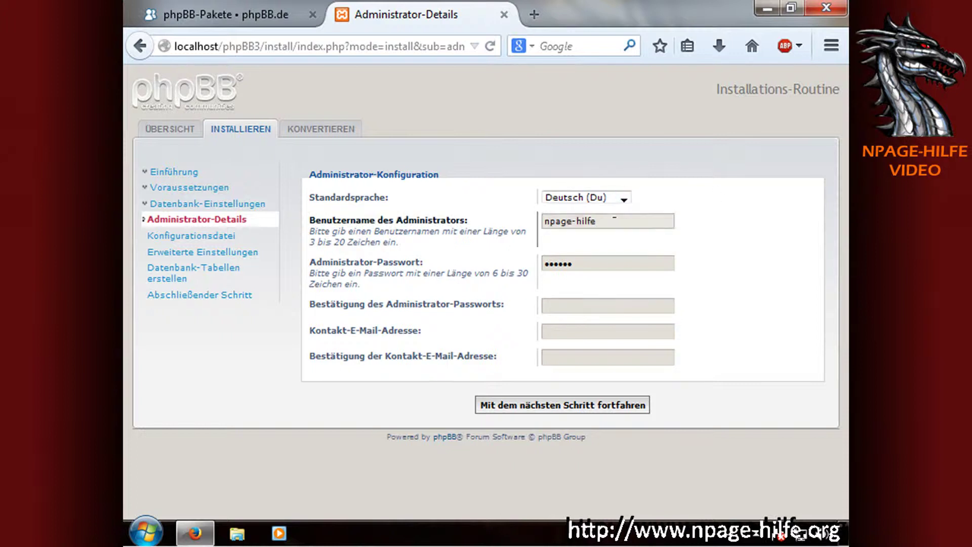
left_click(614, 219)
key("Tab")
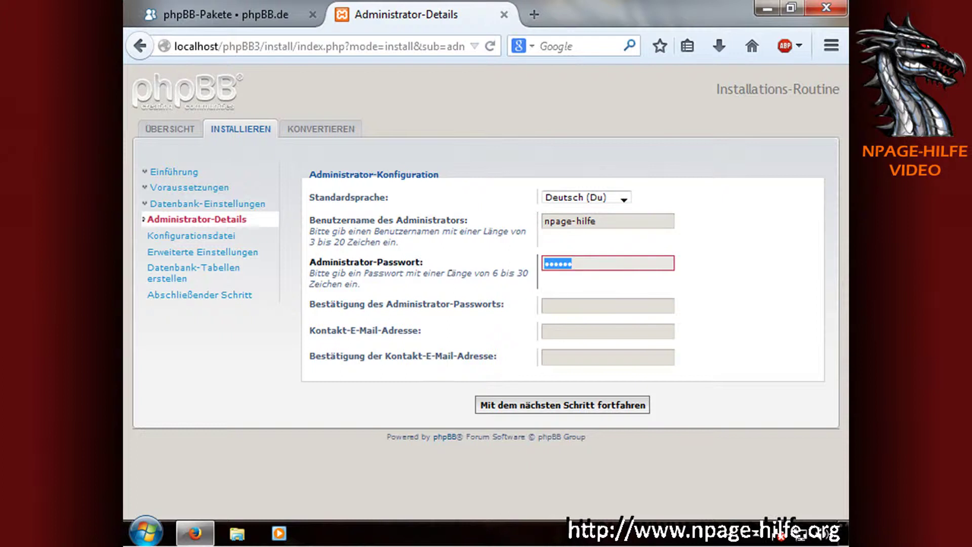
left_click(571, 307)
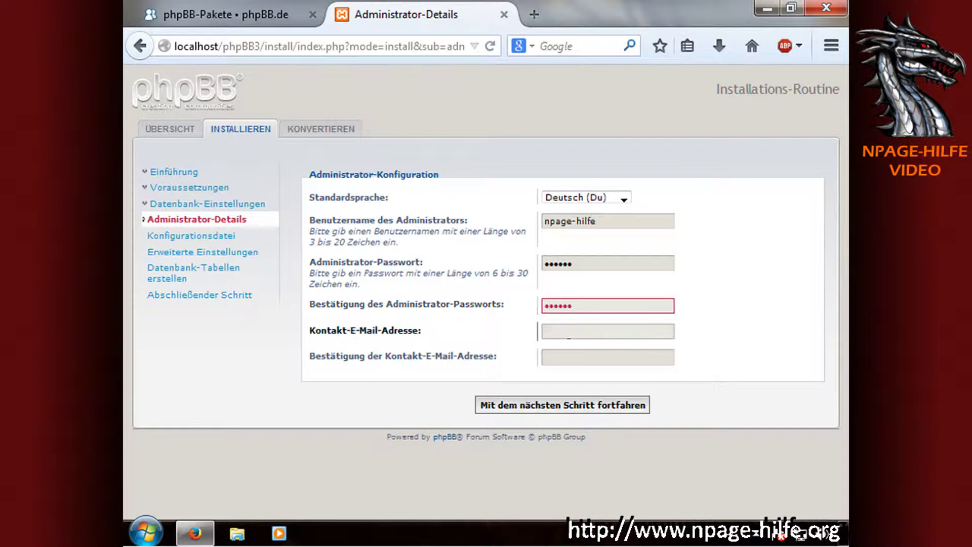
Enter the contact e-mail, copy it into the confirmation field, and submit the details.
left_click(570, 331)
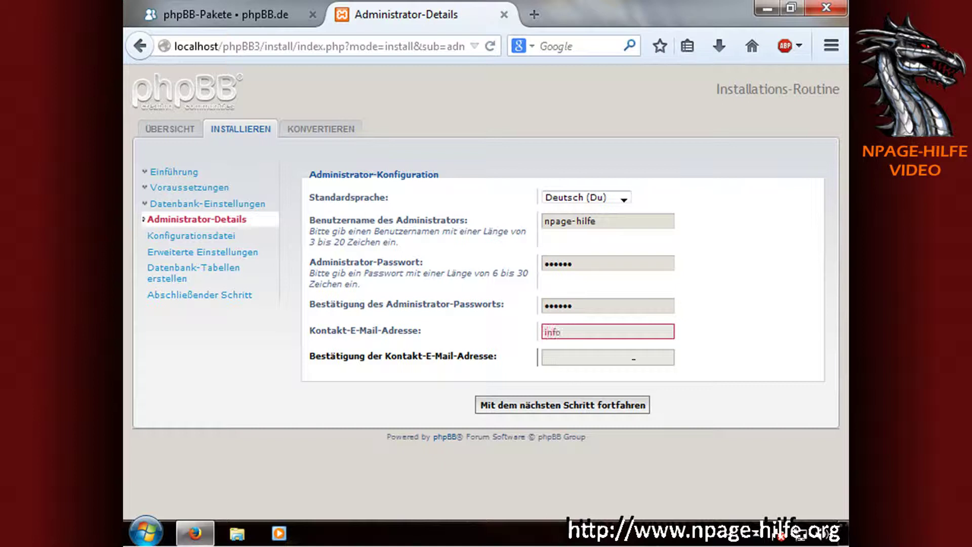
left_click_drag(639, 332, 470, 322)
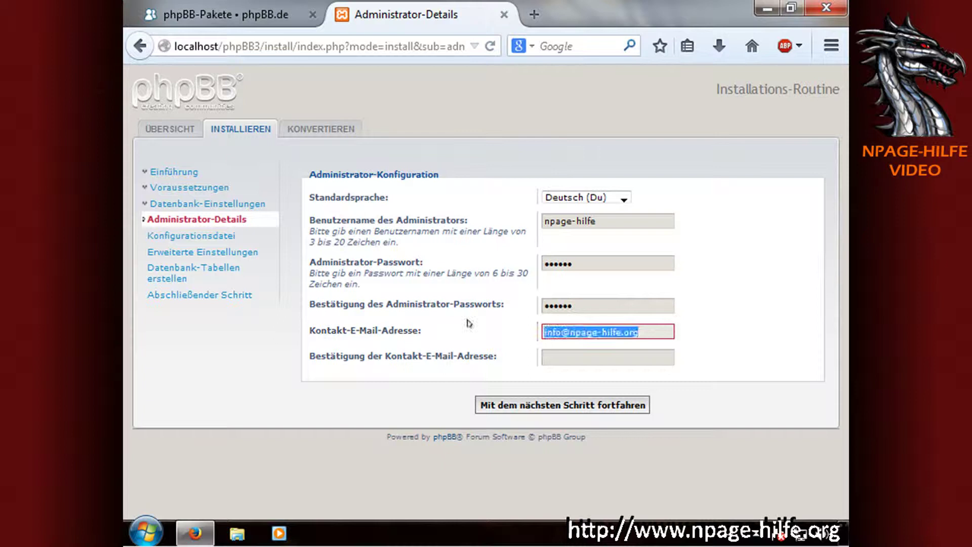
key("ctrl+c")
left_click(627, 357)
key("ctrl+v")
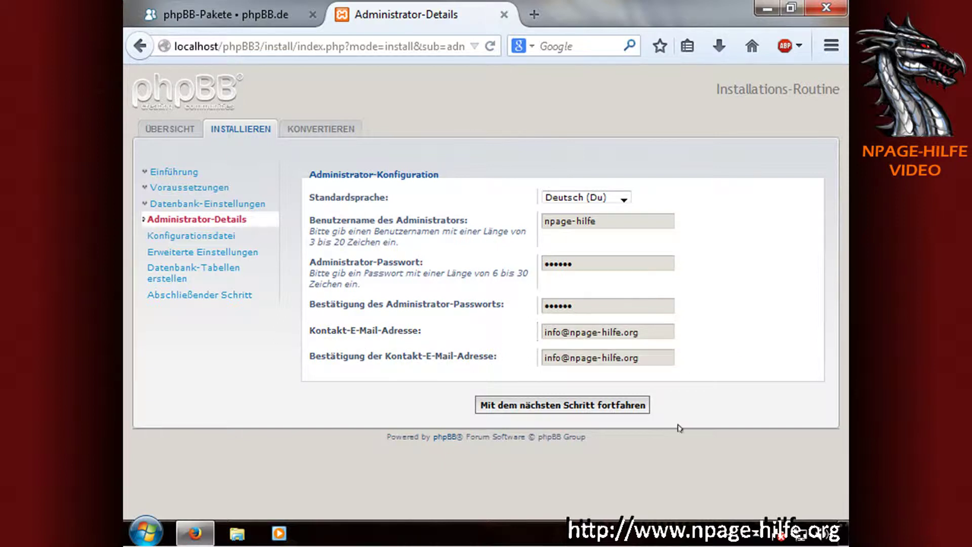
left_click(625, 407)
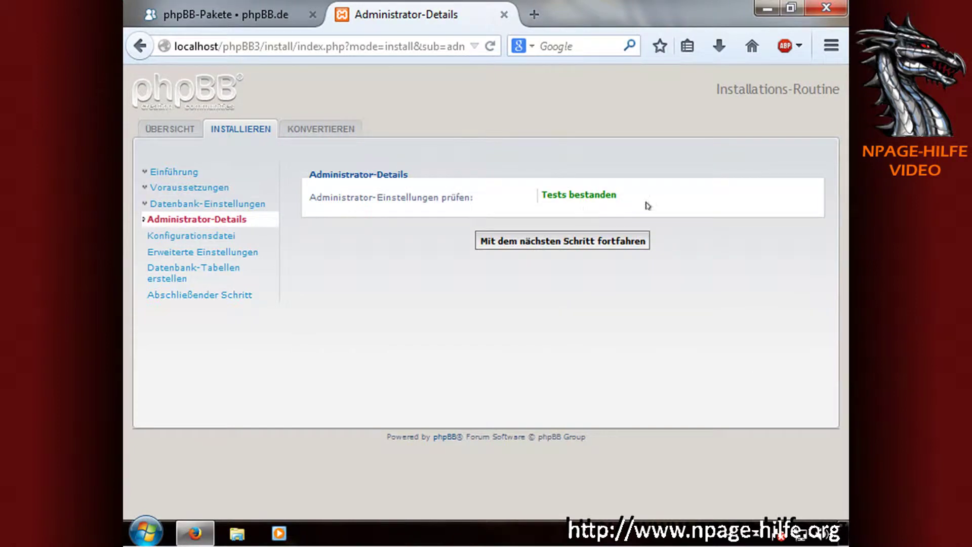
Write the configuration file and create the database tables with default advanced settings.
left_click(570, 242)
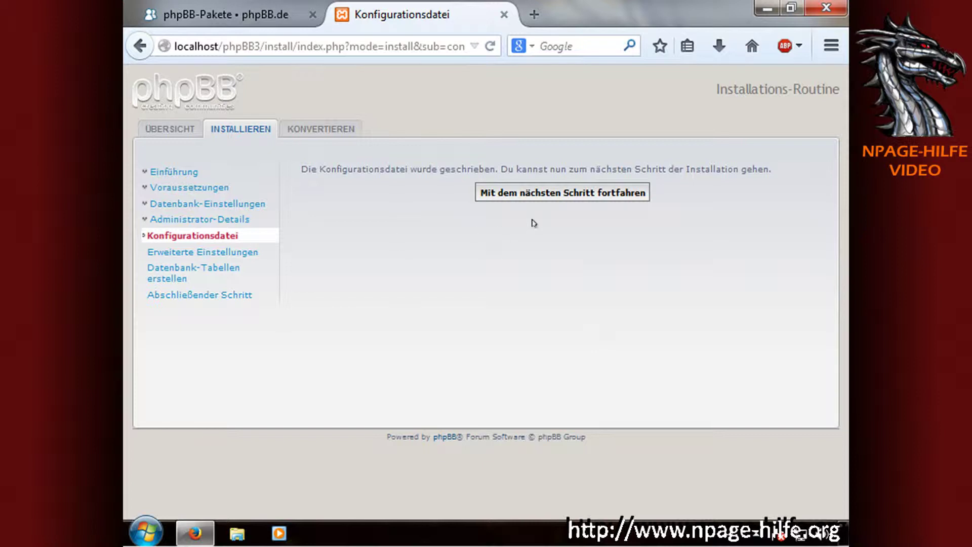
left_click(602, 196)
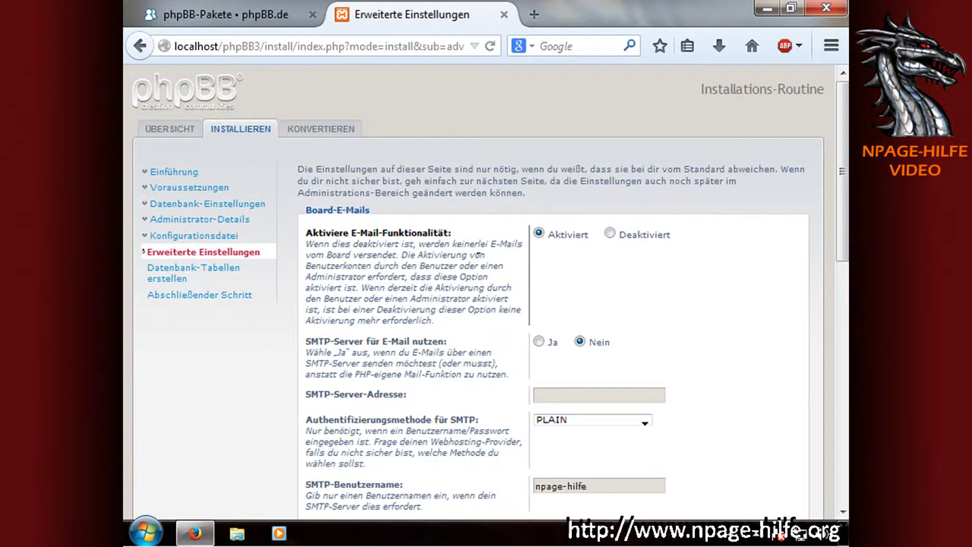
scroll(615, 284, "down", 8)
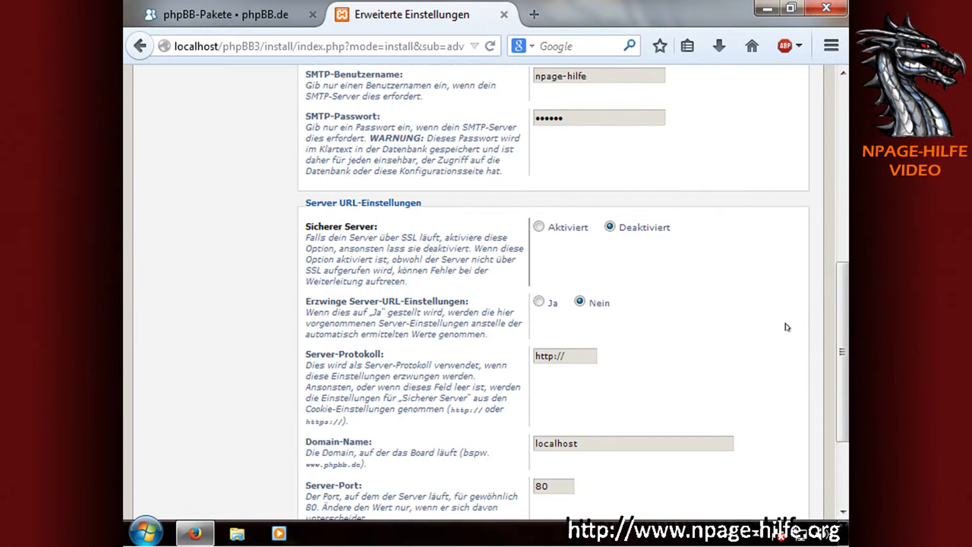
scroll(745, 311, "down", 3)
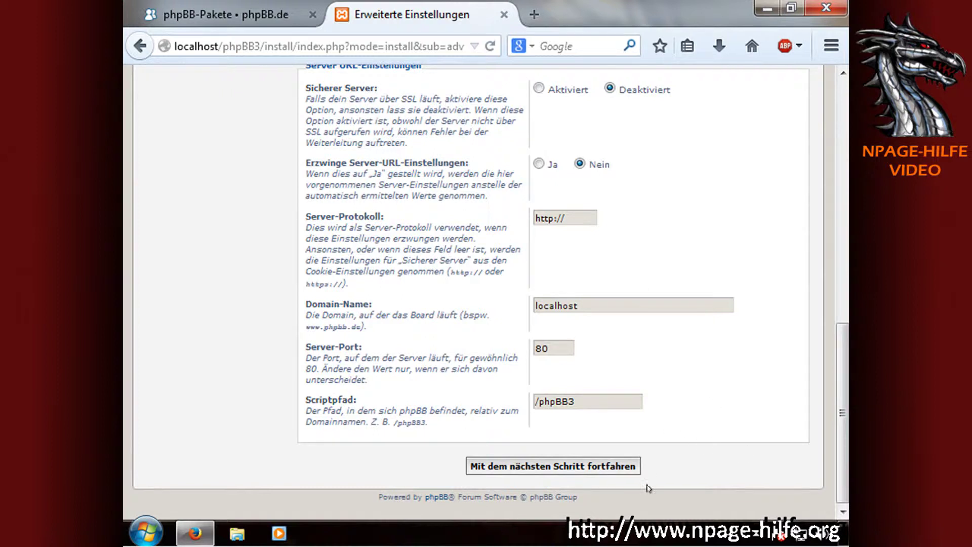
left_click(579, 468)
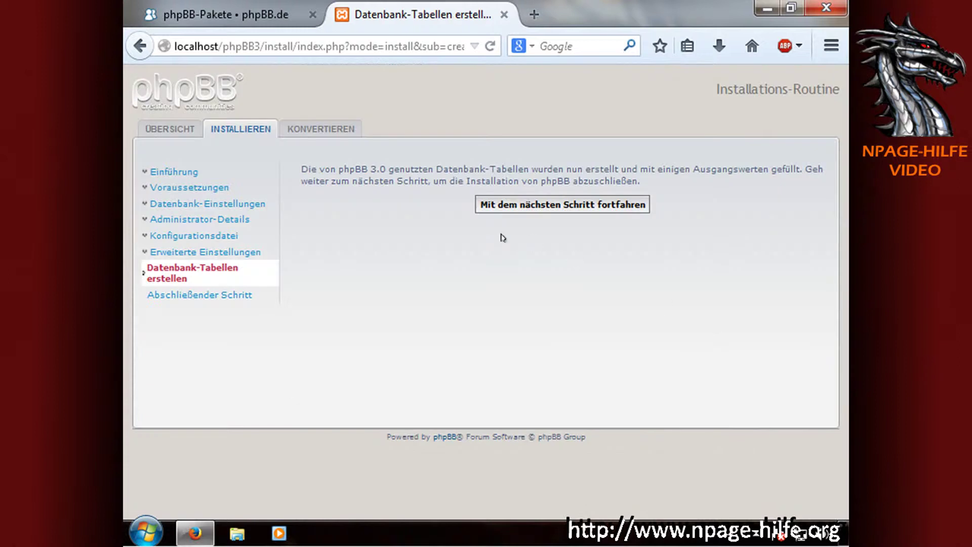
Finish the phpBB 3.0.12 installation and log into the ACP from the Herzlichen Glückwunsch page.
left_click(566, 208)
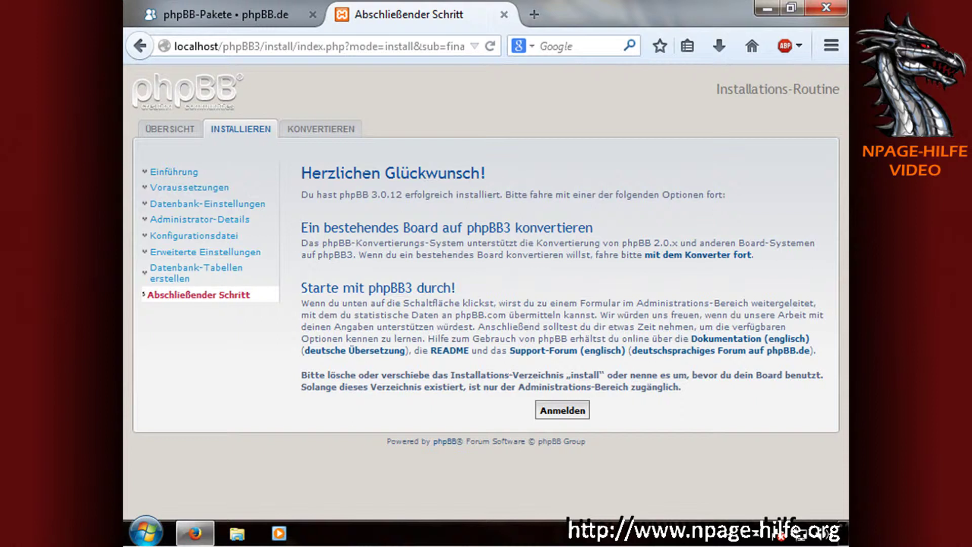
left_click_drag(299, 175, 533, 176)
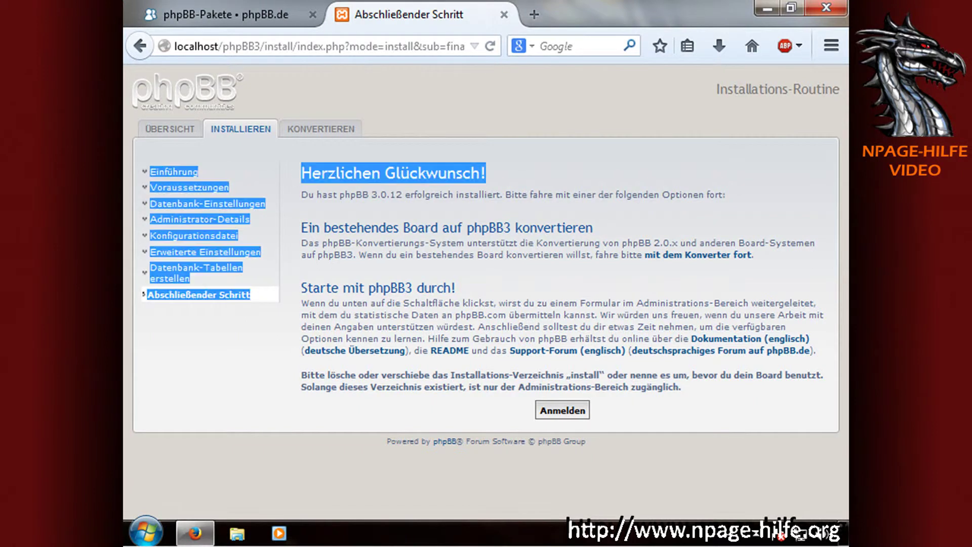
left_click(562, 410)
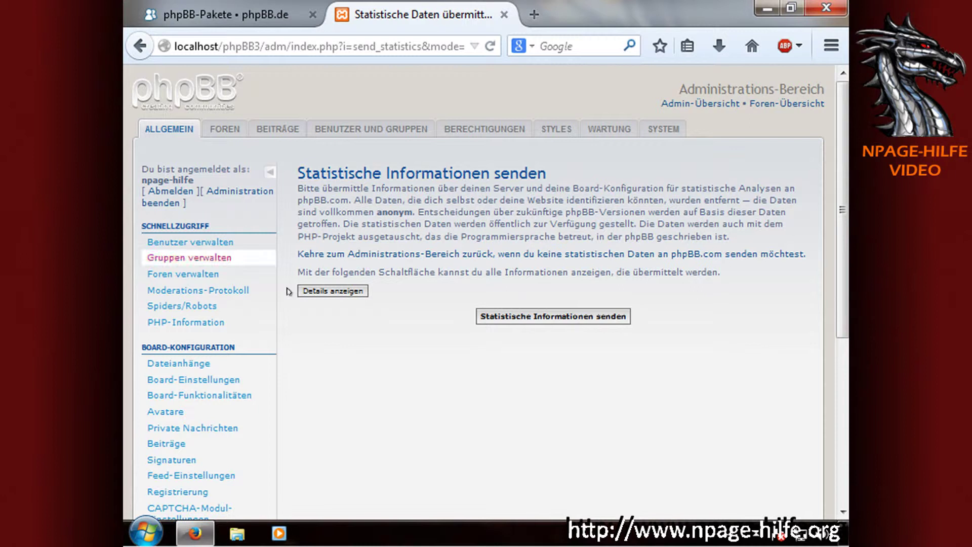
View the FOREN section in the ACP, then open and reload the Foren-Übersicht board index.
scroll(385, 375, "down", 5)
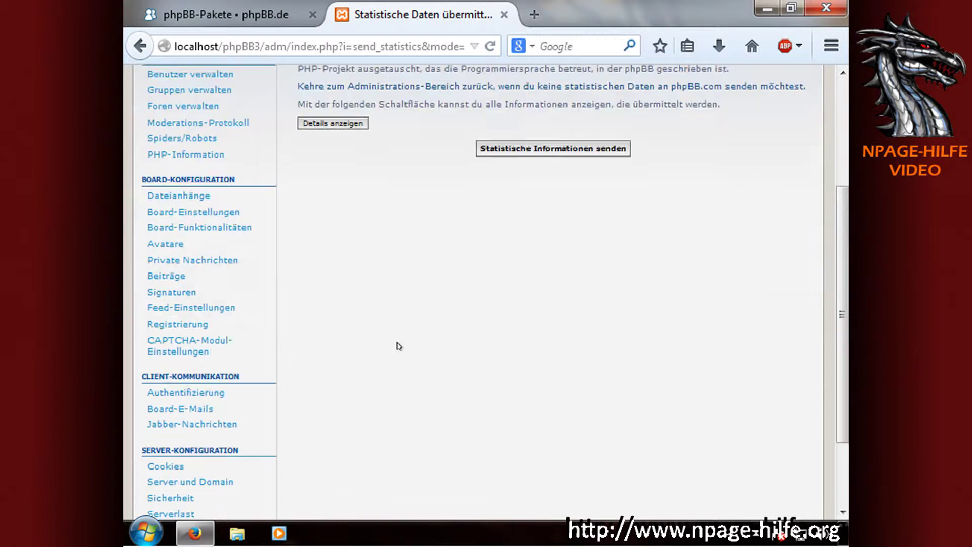
scroll(394, 334, "up", 5)
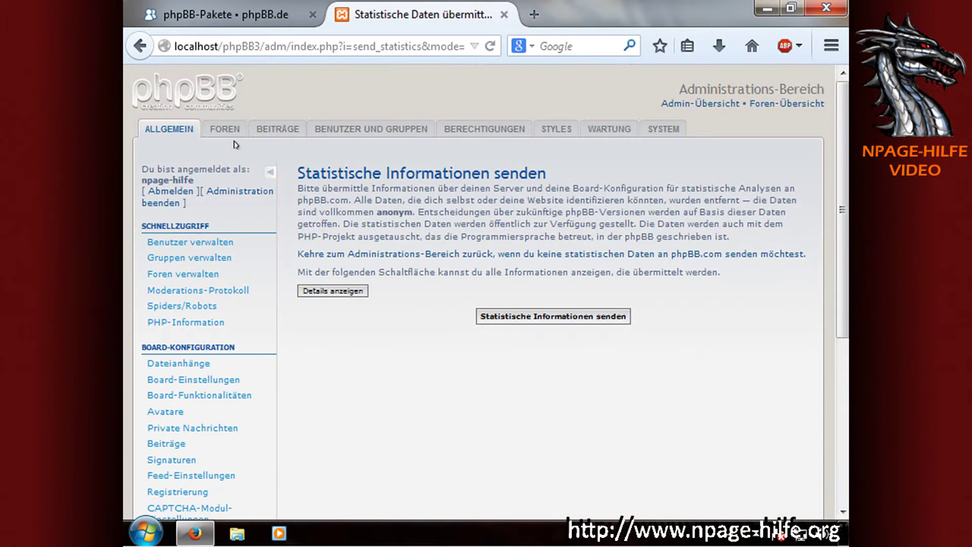
left_click(232, 143)
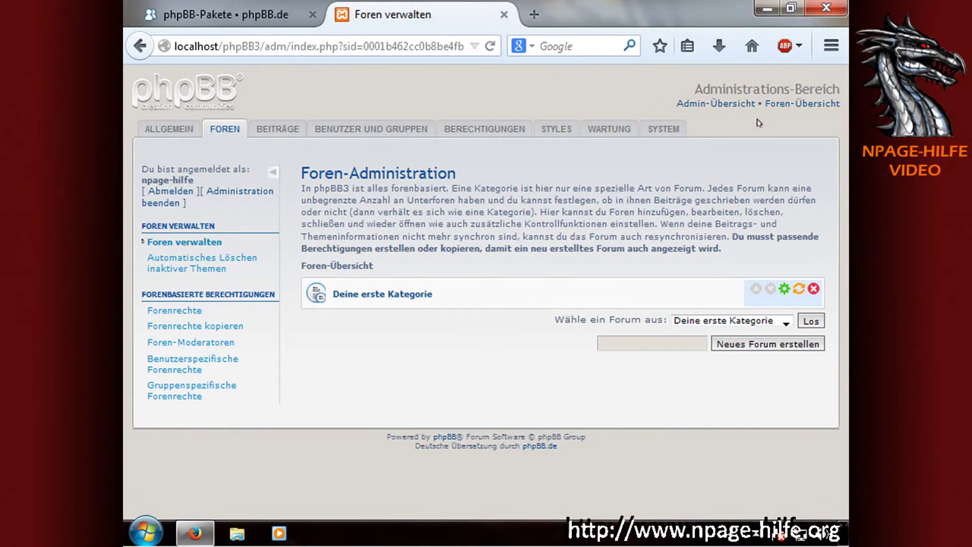
left_click(805, 103)
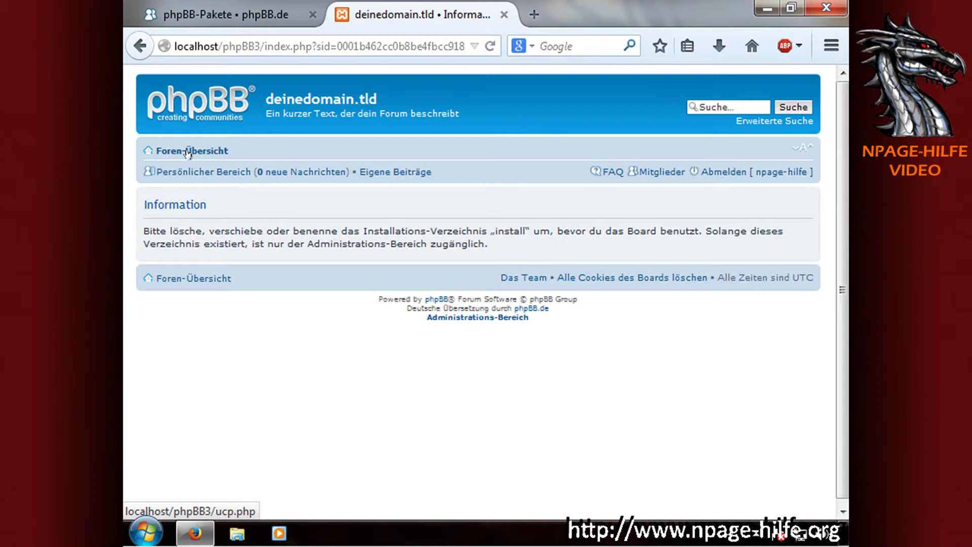
left_click(183, 152)
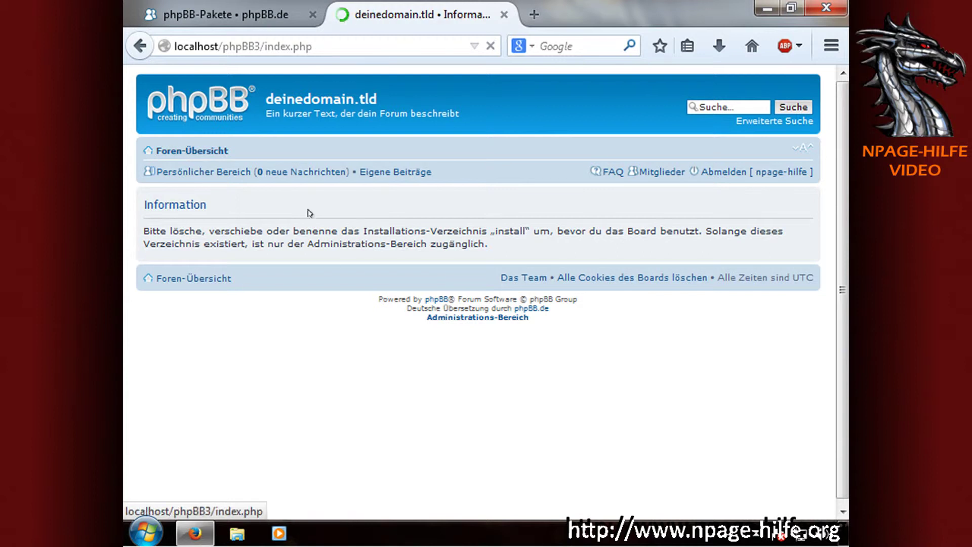